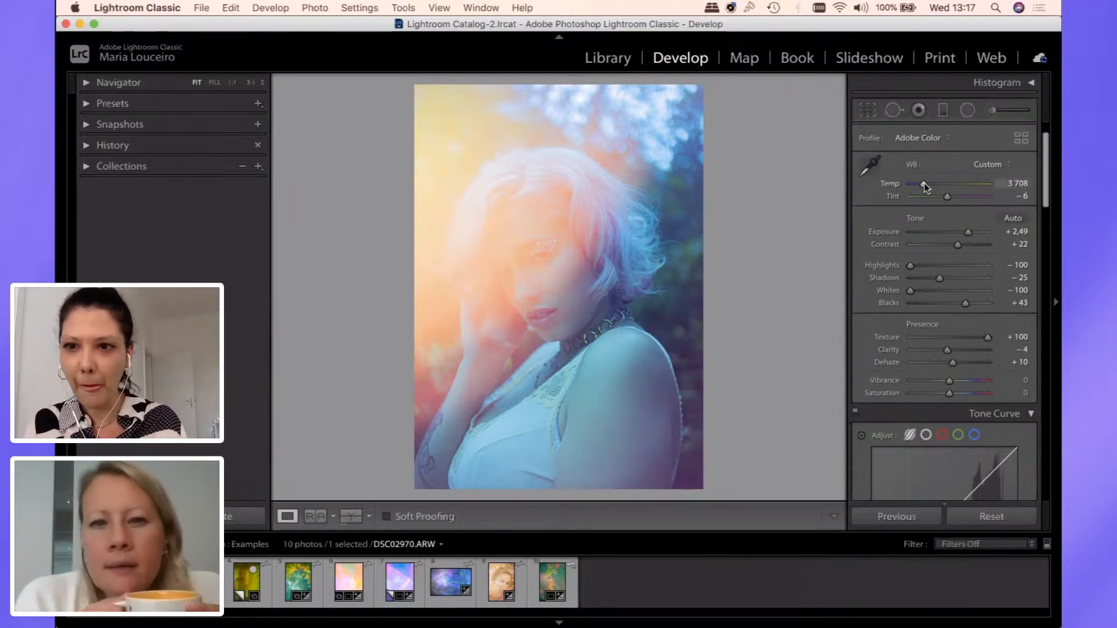
- Try a cooler Temp on the portrait and undo it, comparing the edit with the original version
mouse_move(924, 184)
left_mouse_down()
mouse_move(947, 186)
mouse_move(911, 185)
left_mouse_up()
key("super+z")
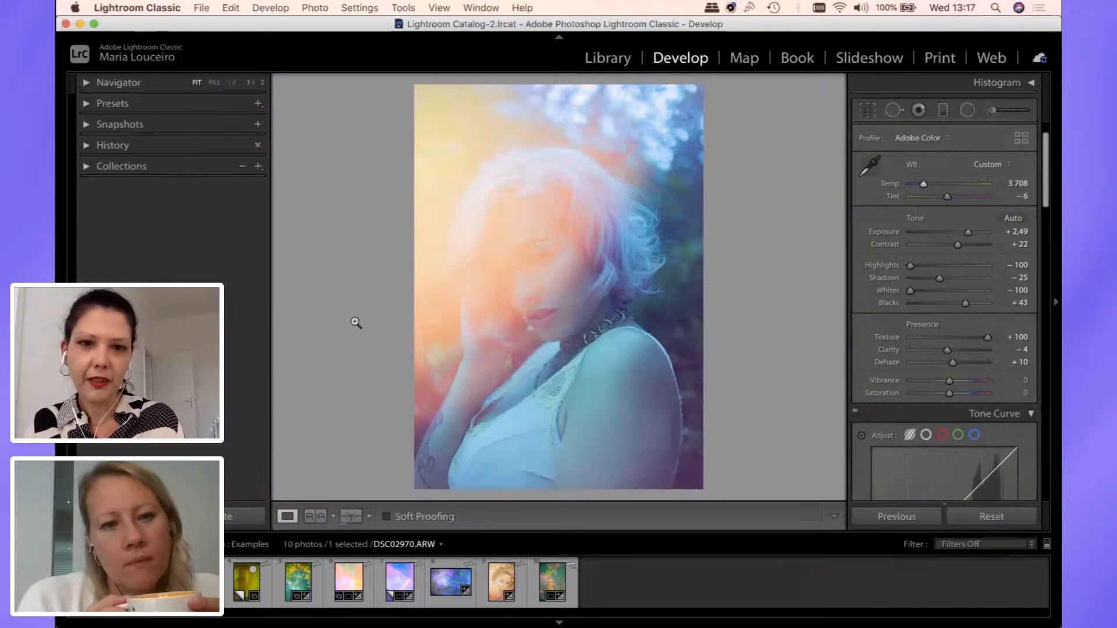
key("backslash")
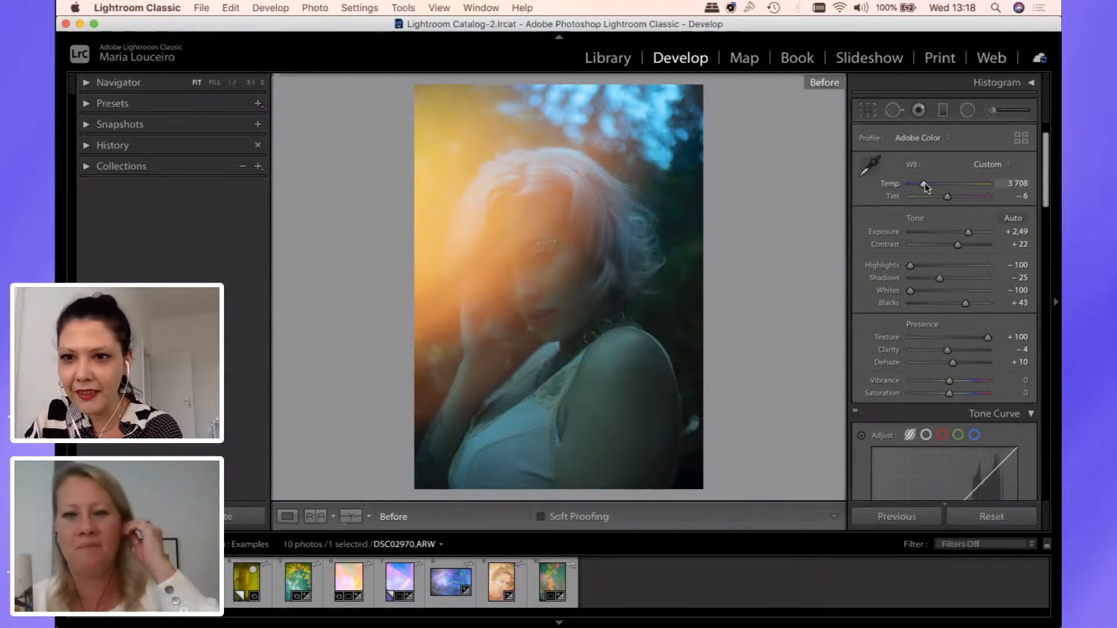
key("backslash")
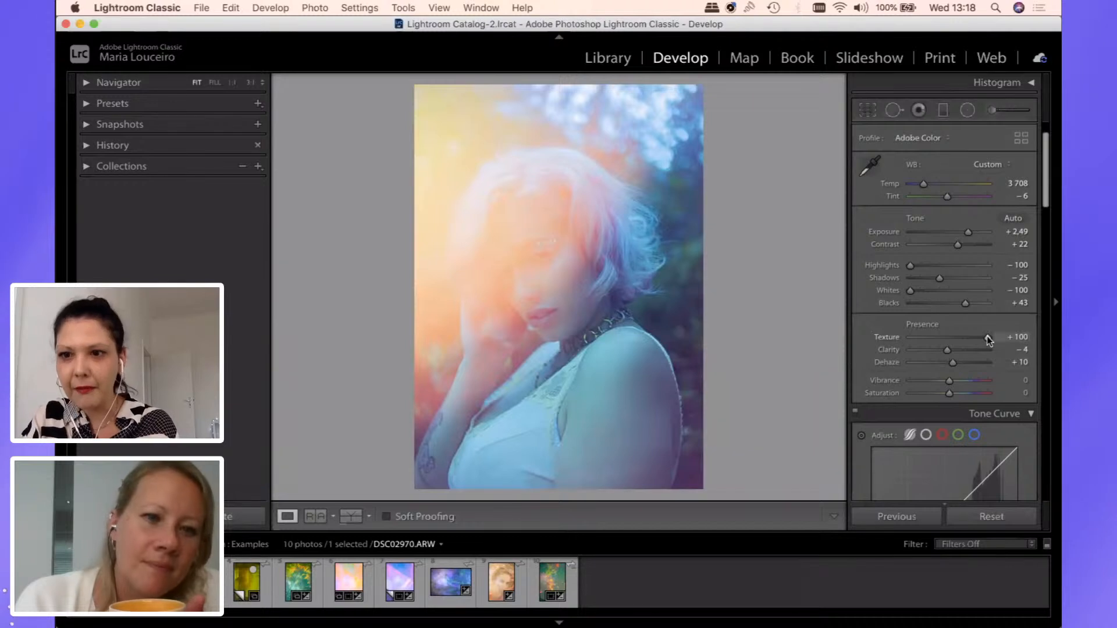
- Set the portrait's Texture to +78 and its Dehaze to +15
left_click_drag(989, 340, 952, 361)
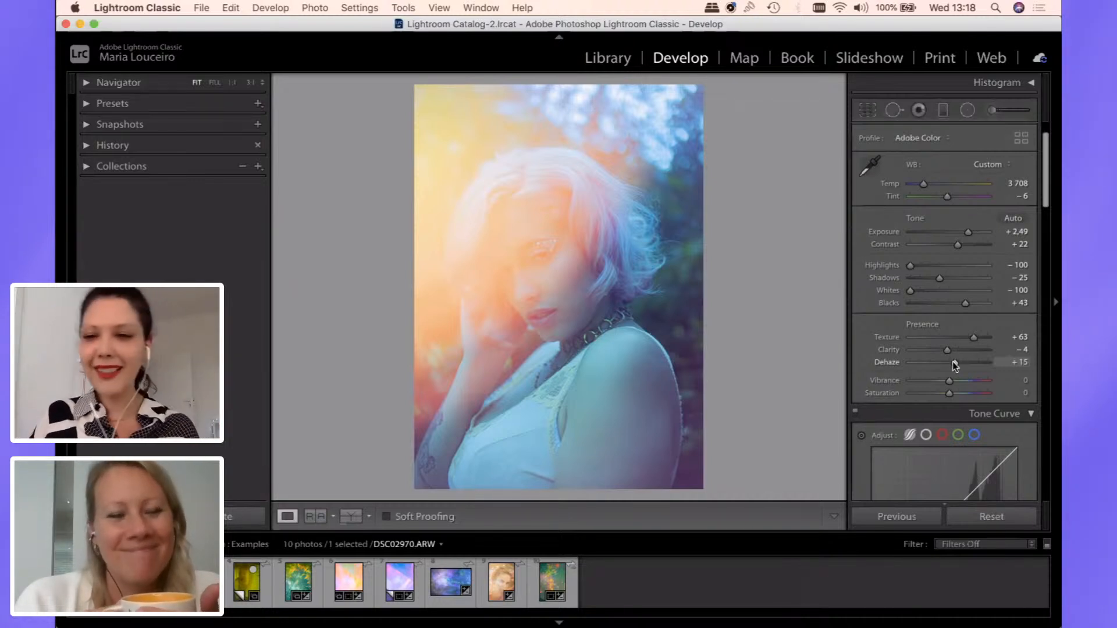
left_click_drag(964, 337, 936, 334)
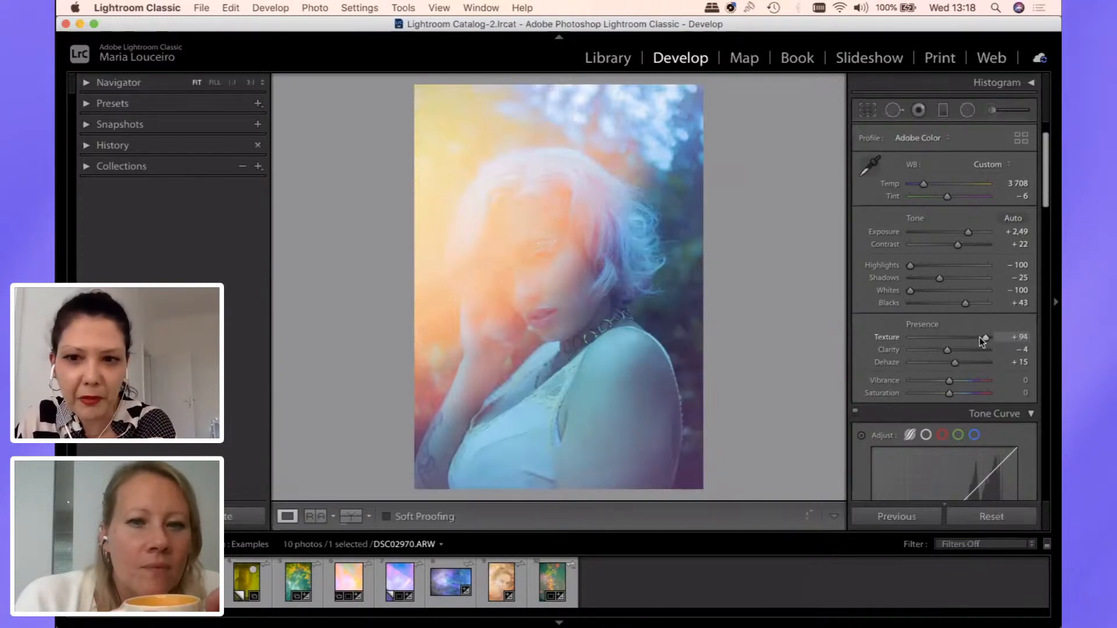
mouse_move(978, 336)
left_mouse_down()
mouse_move(944, 333)
mouse_move(976, 338)
left_mouse_up()
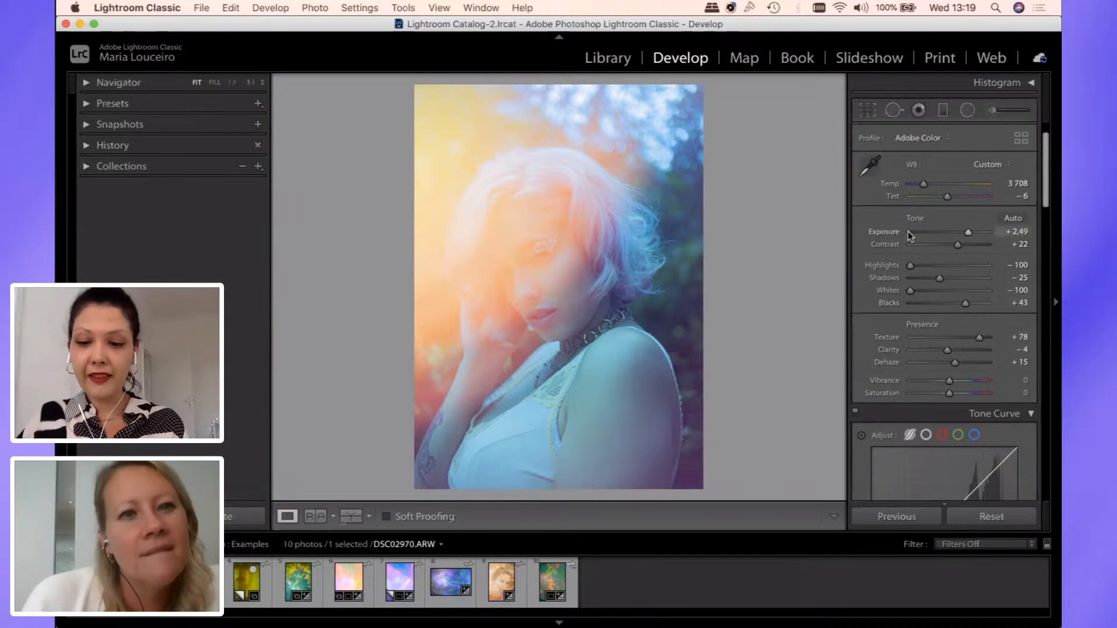
- Compare the edited portrait repeatedly with its original, unedited version
key("backslash")
key("backslash")
key("backslash")
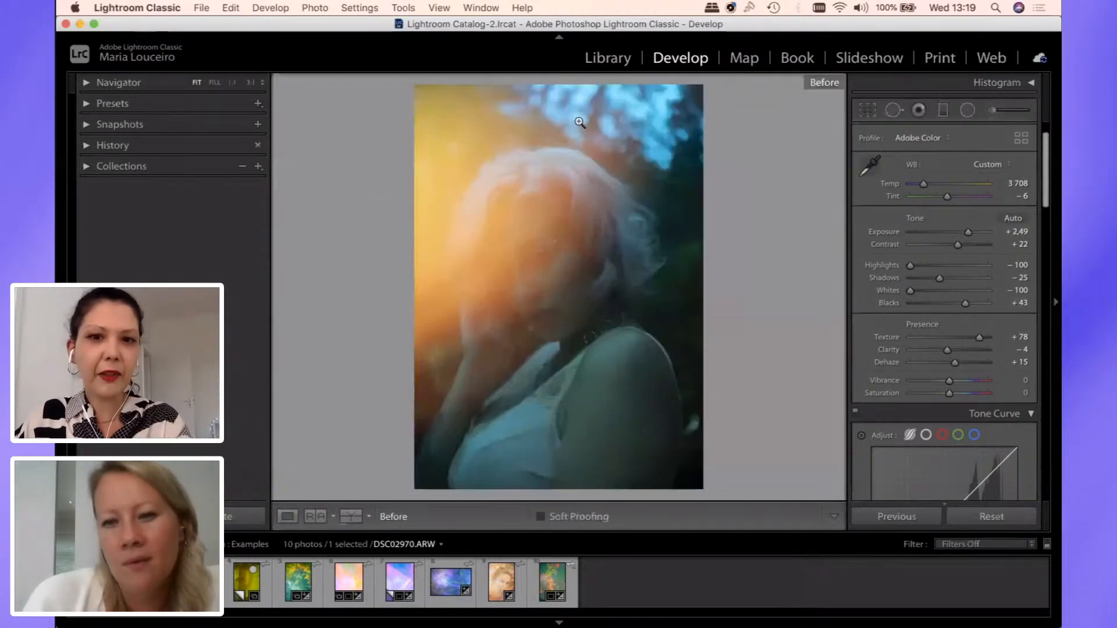
key("backslash")
key("backslash")
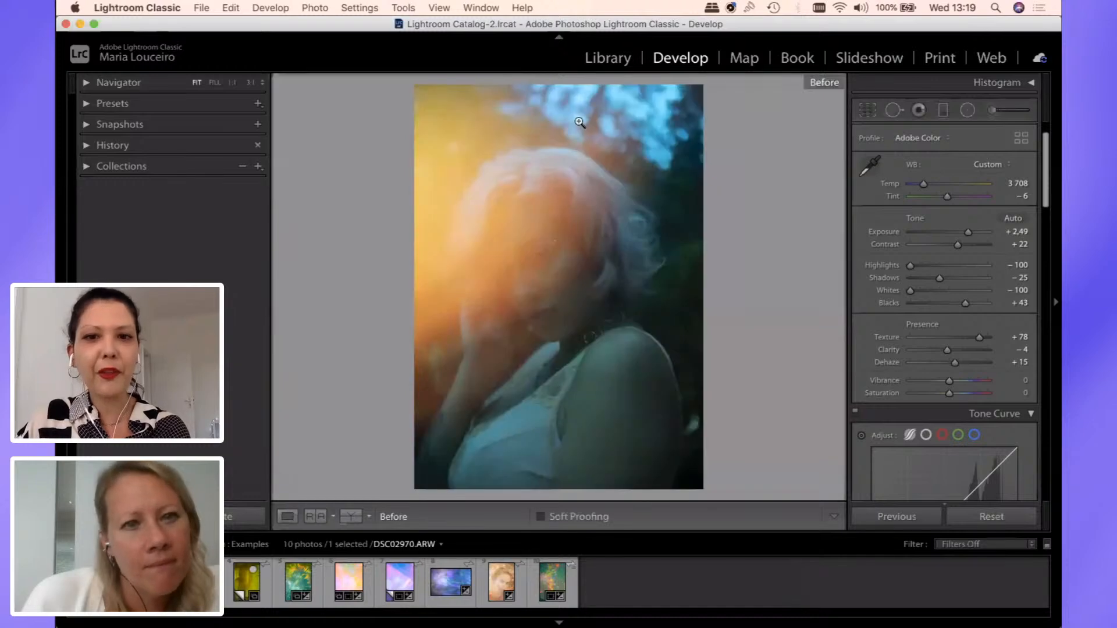
key("backslash")
key("backslash")
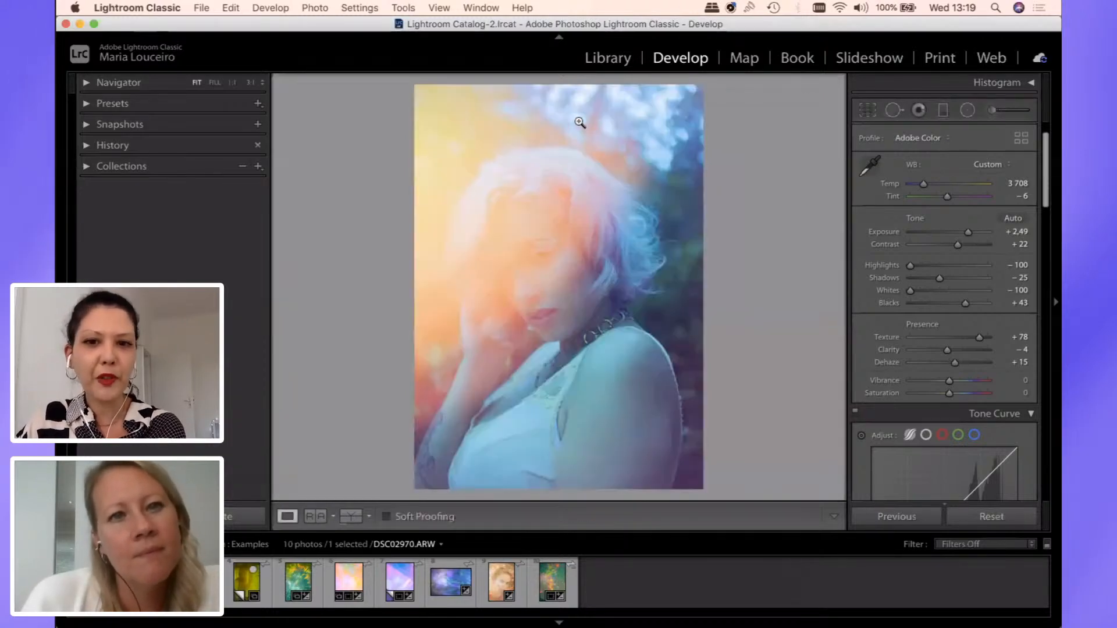
key("backslash")
key("backslash")
key("backslash")
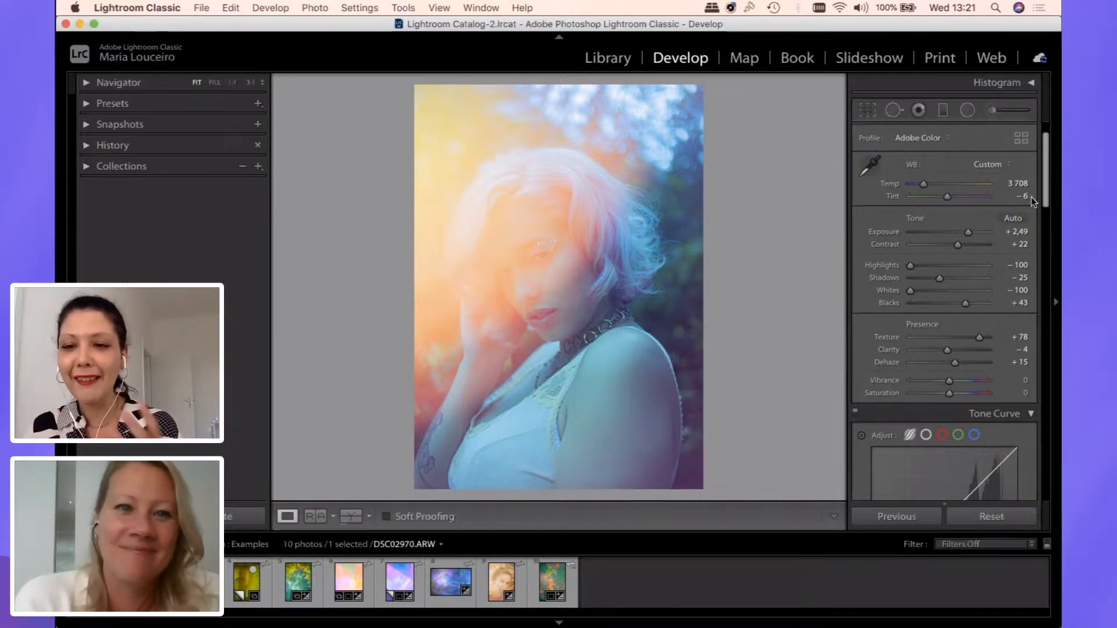
- Try shifting the portrait's white balance Tint to +37, and undo the change
scroll(920, 402, "down", 8)
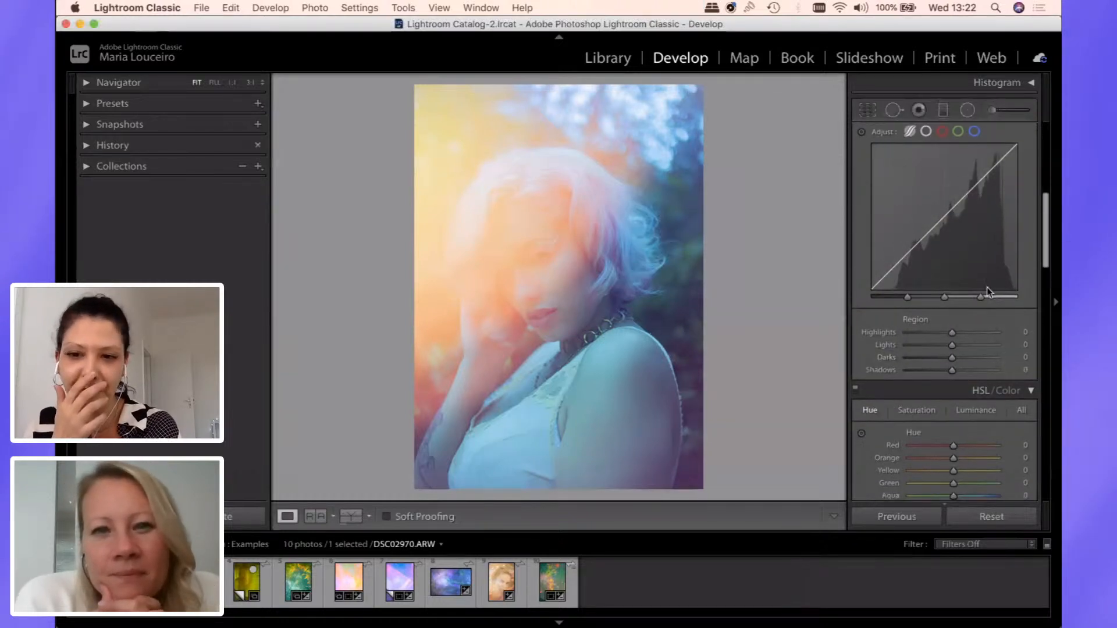
scroll(987, 288, "down", 3)
scroll(944, 469, "down", 5)
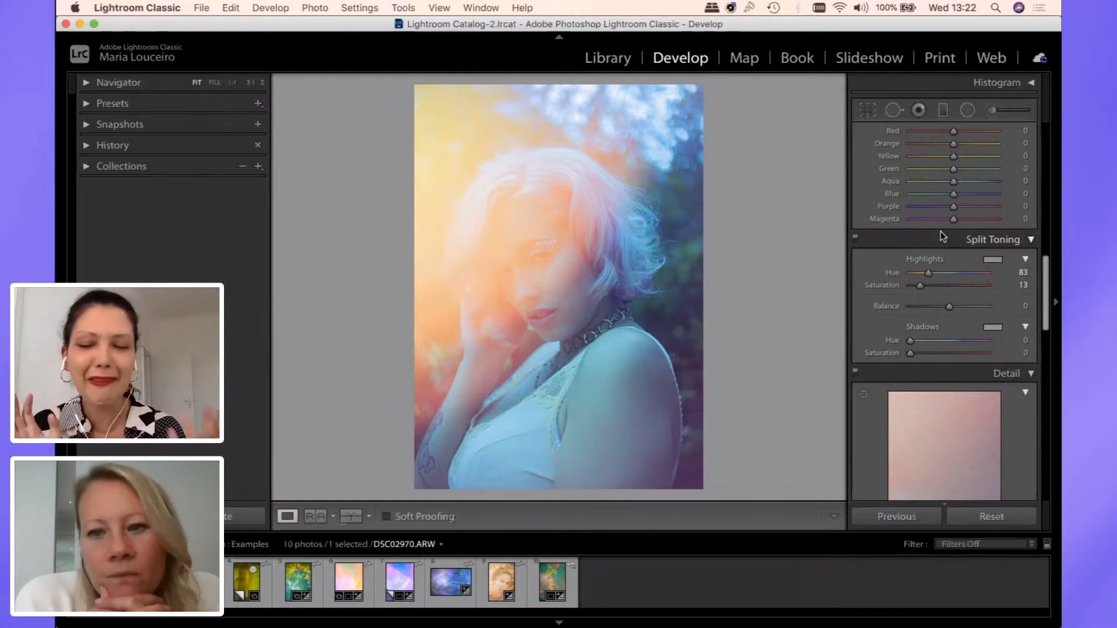
scroll(1007, 263, "up", 10)
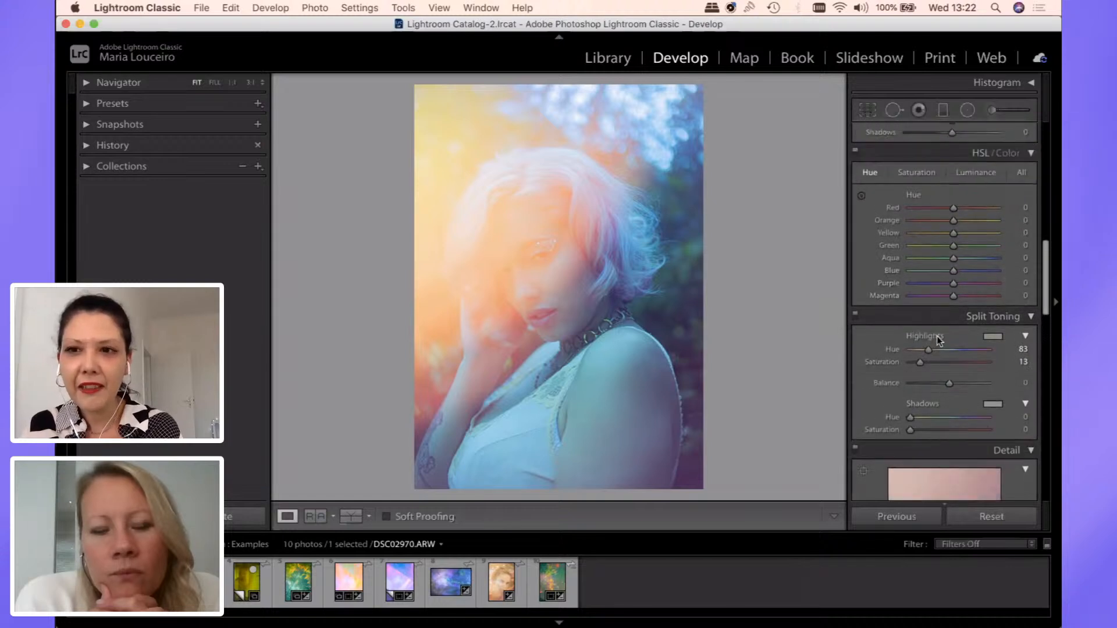
scroll(937, 215, "down", 2)
mouse_move(947, 235)
left_mouse_down()
mouse_move(991, 239)
mouse_move(944, 237)
mouse_move(954, 238)
left_mouse_up()
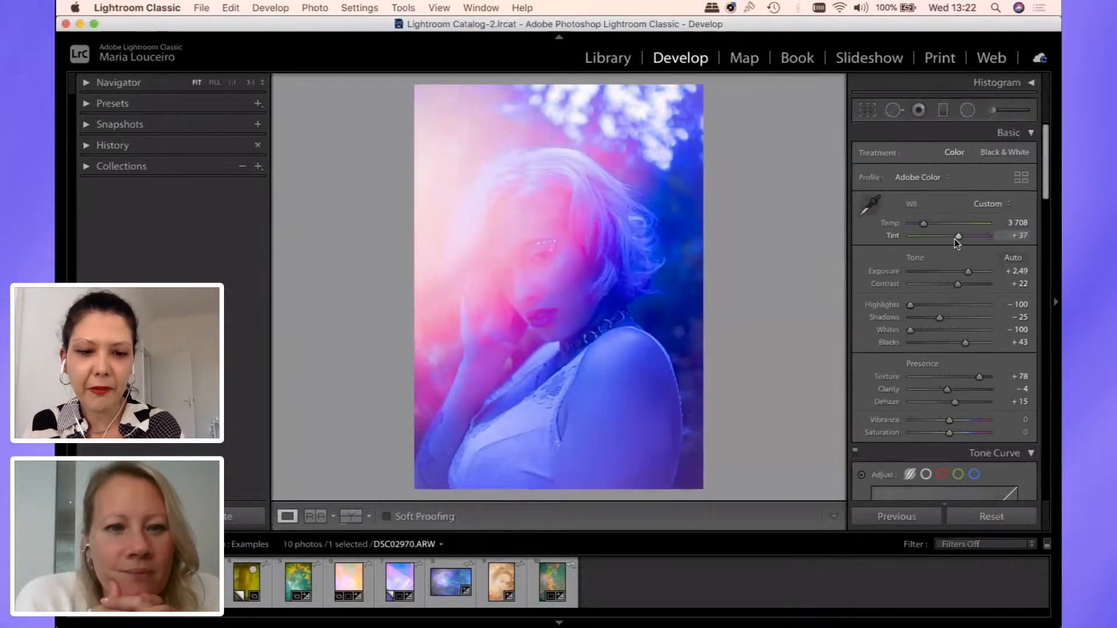
key("super+z")
- Compare the orange edit of DSC02276.ARW with its virtual Copy 1 and with its original, unedited version
left_click(348, 582)
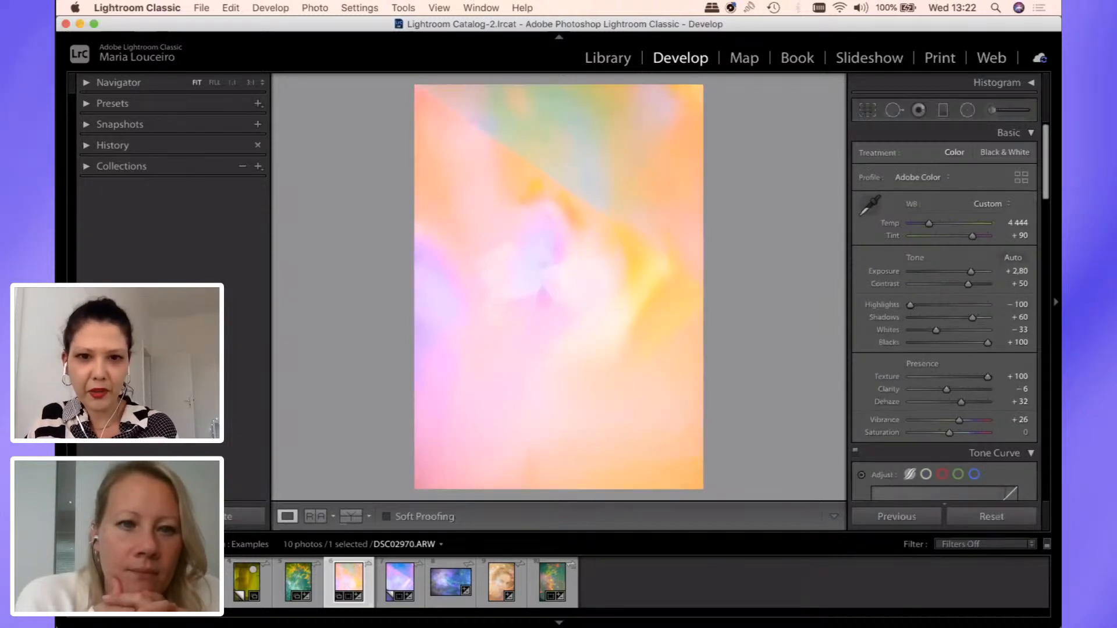
key("Right")
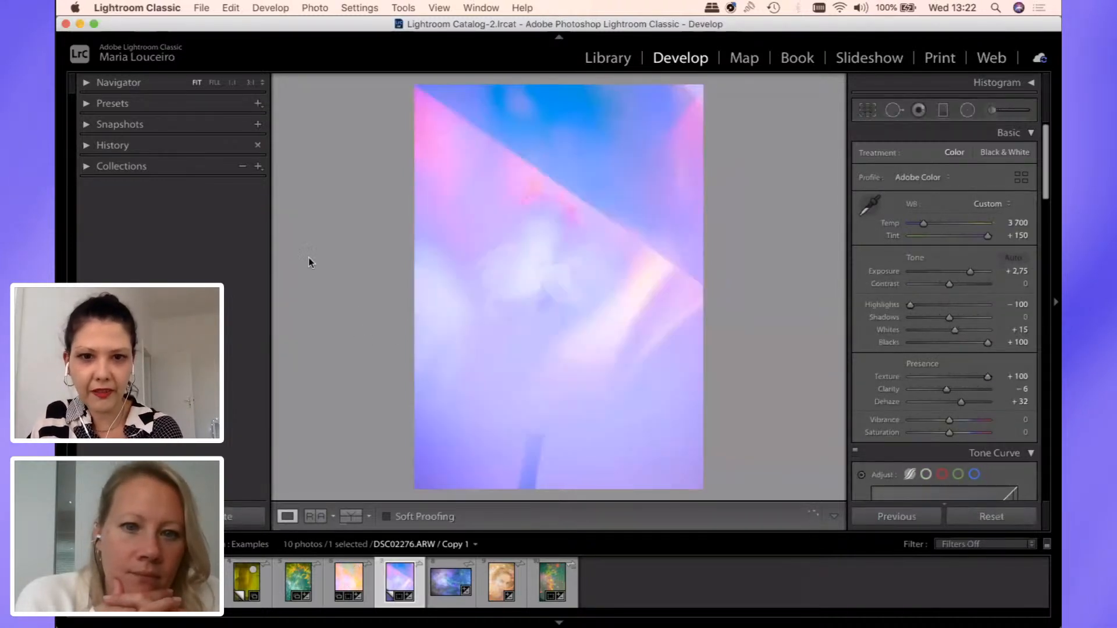
key("Left")
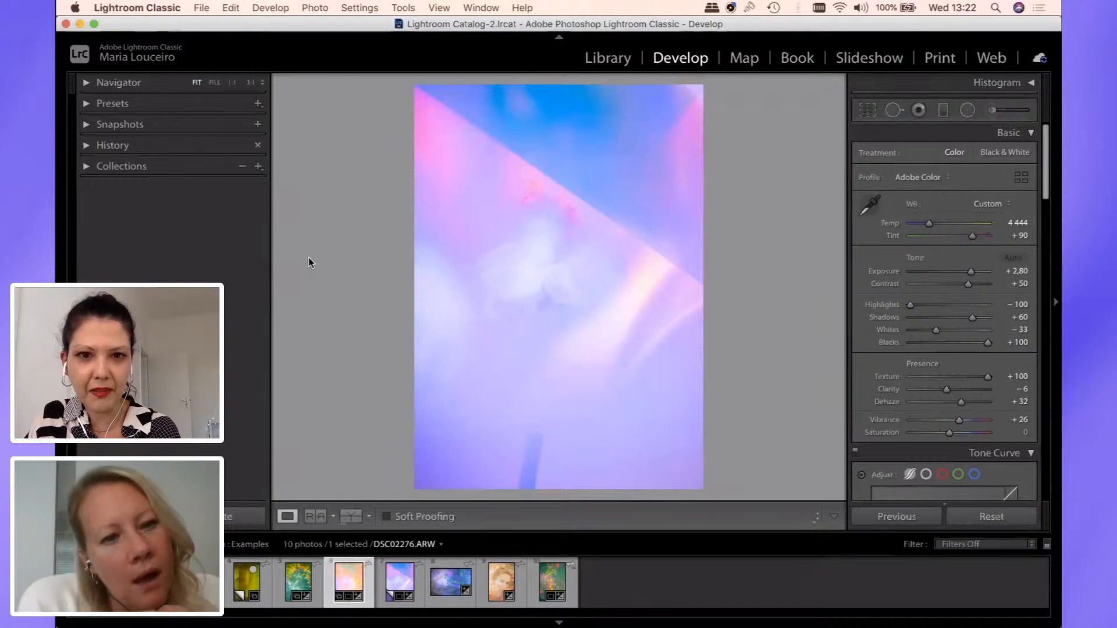
key("Right")
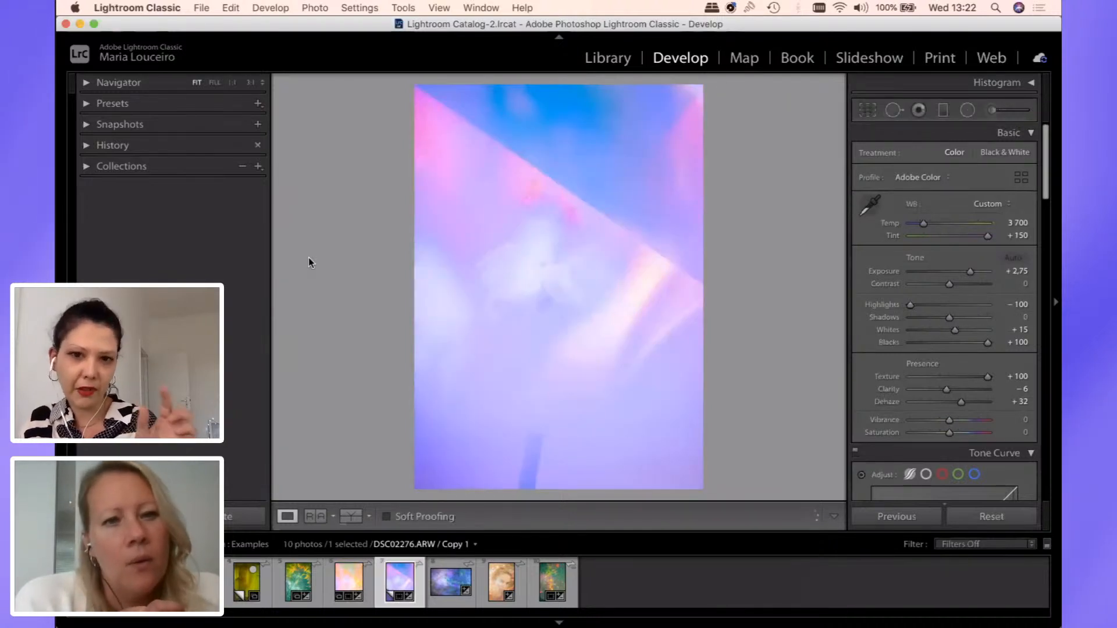
key("Left")
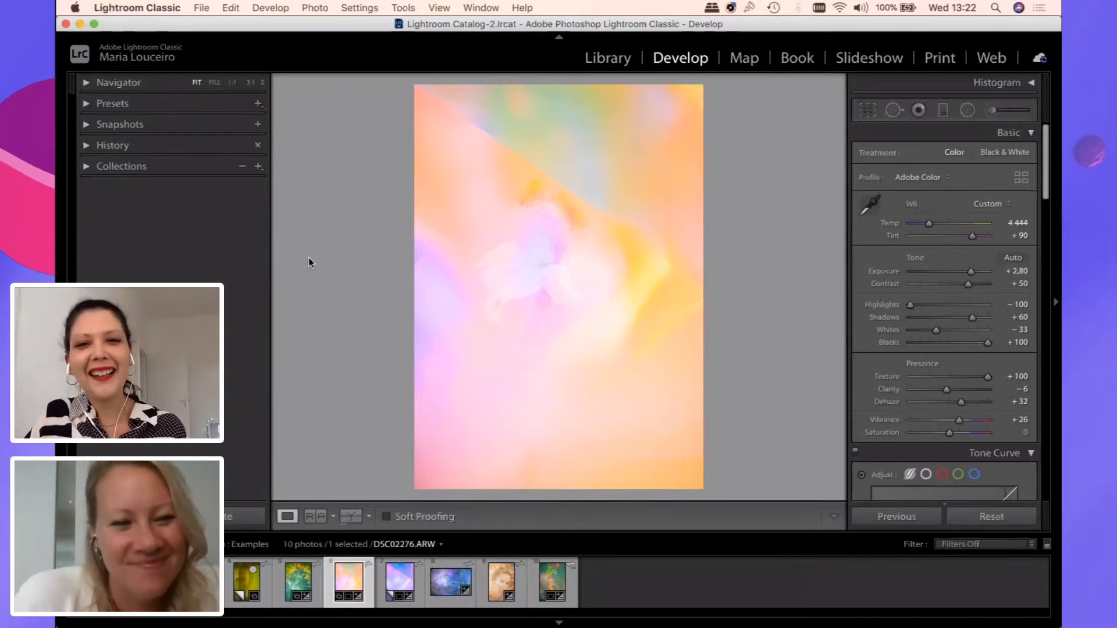
key("Right")
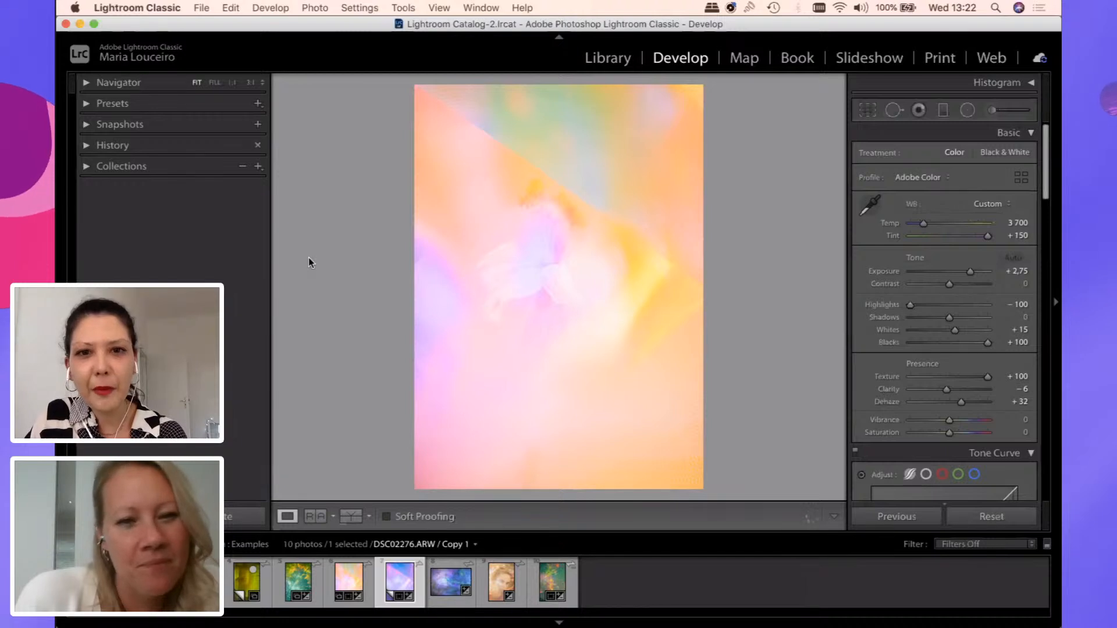
key("Left")
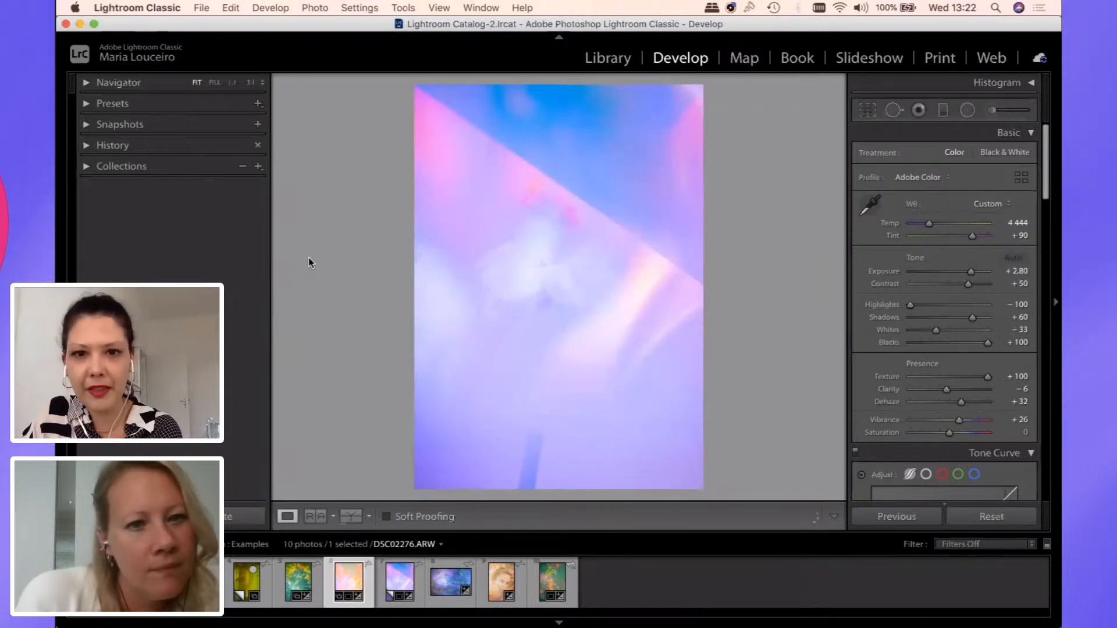
key("backslash")
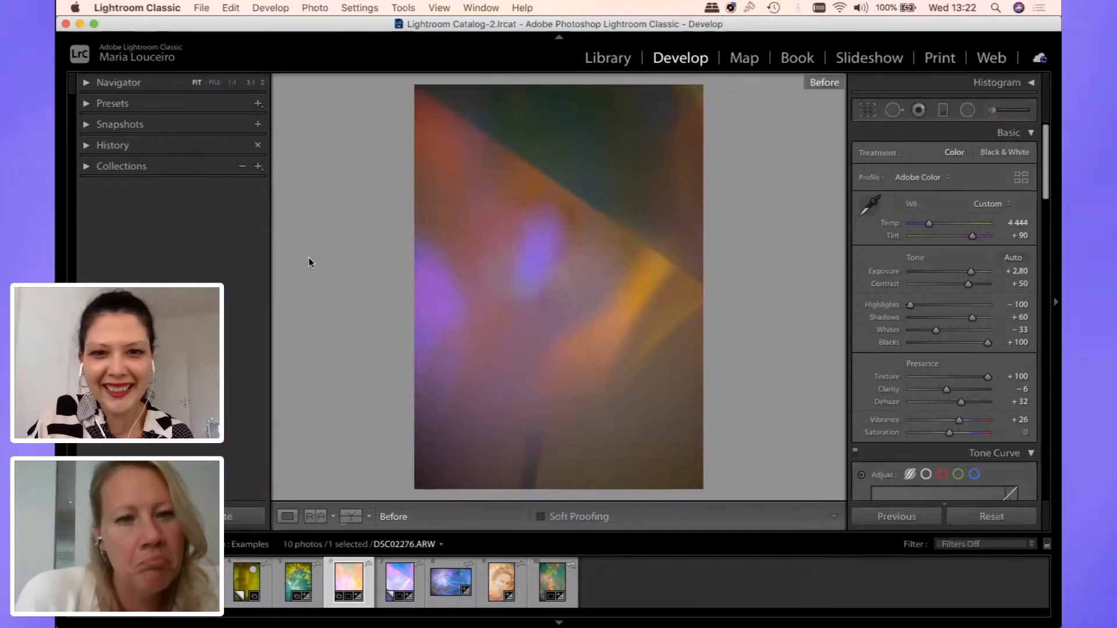
key("backslash")
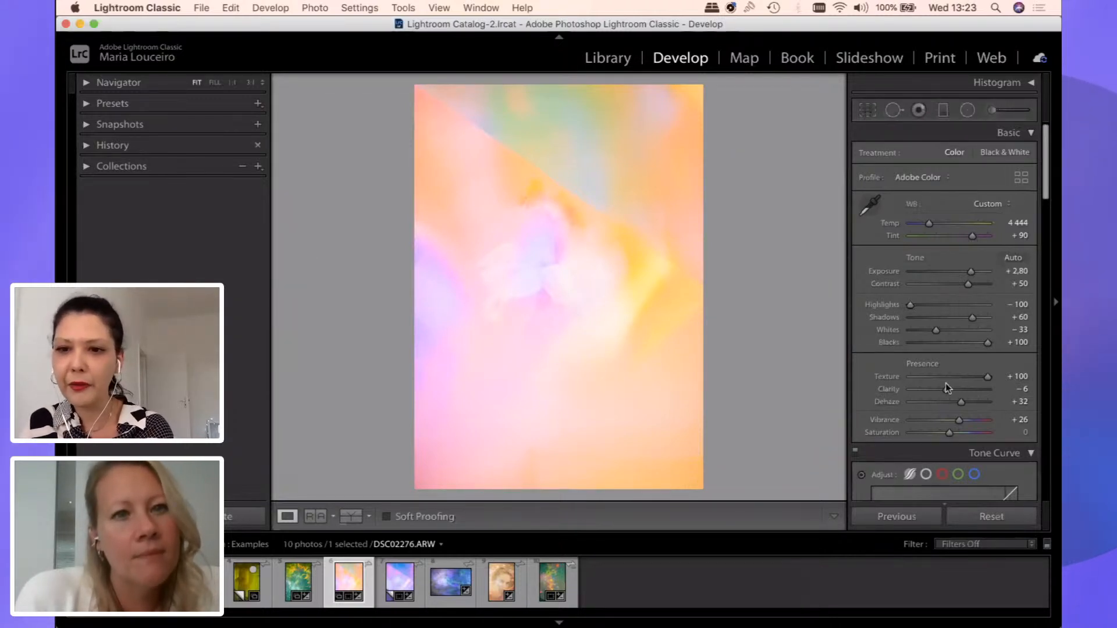
- Try setting the Calibration Shadows Tint of DSC02276.ARW to about +4, and undo the change
scroll(948, 387, "down", 10)
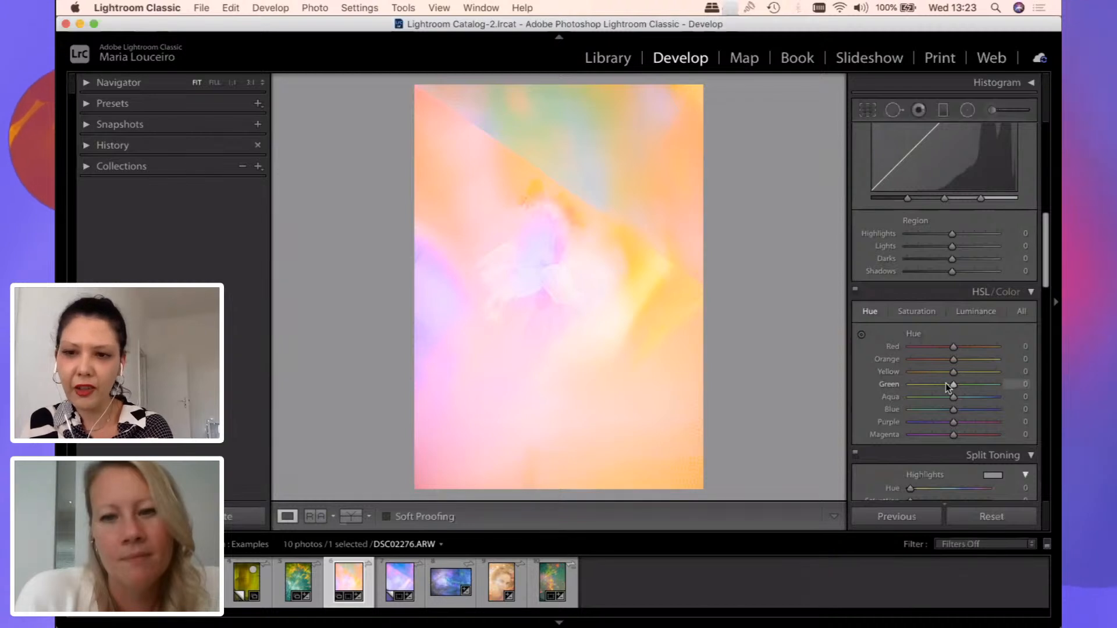
scroll(945, 384, "down", 4)
scroll(951, 353, "down", 10)
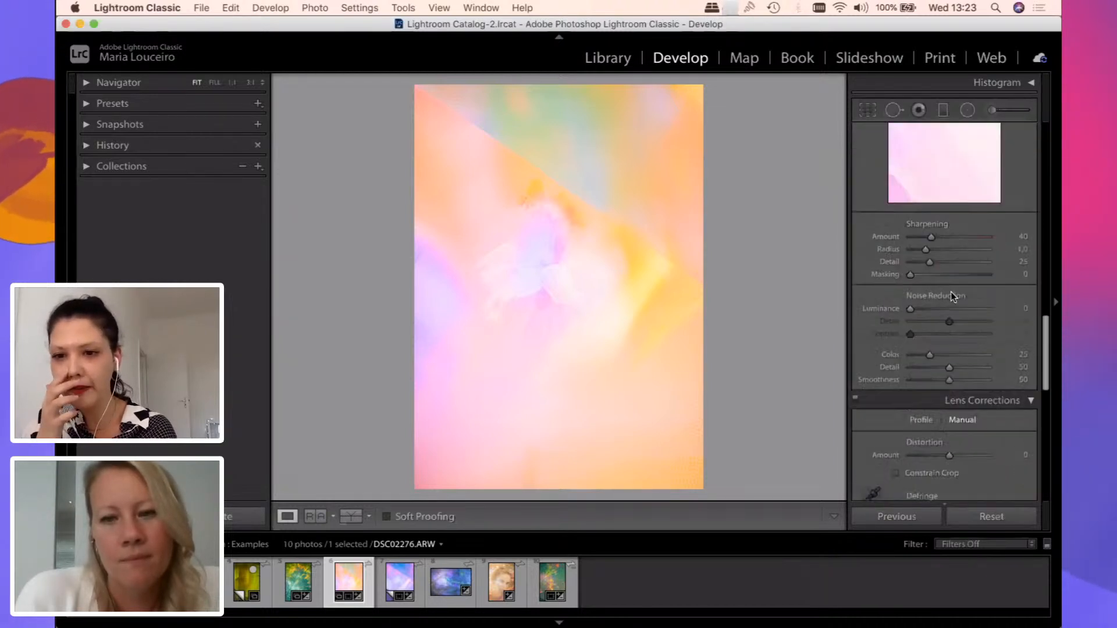
scroll(950, 292, "down", 3)
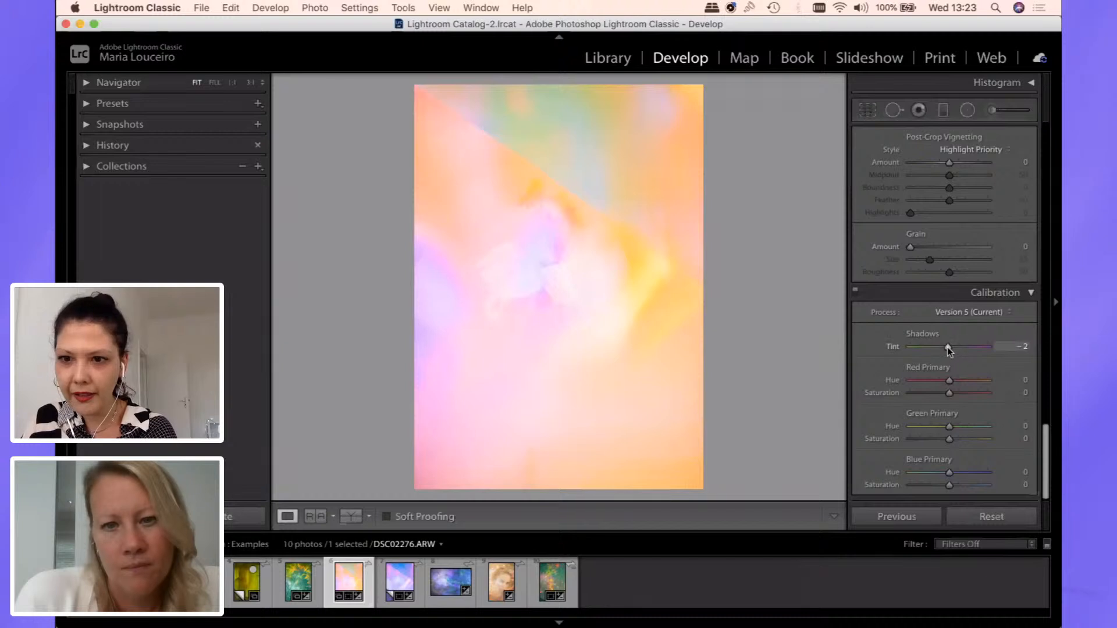
mouse_move(947, 347)
left_mouse_down()
mouse_move(920, 346)
mouse_move(975, 359)
mouse_move(949, 348)
left_mouse_up()
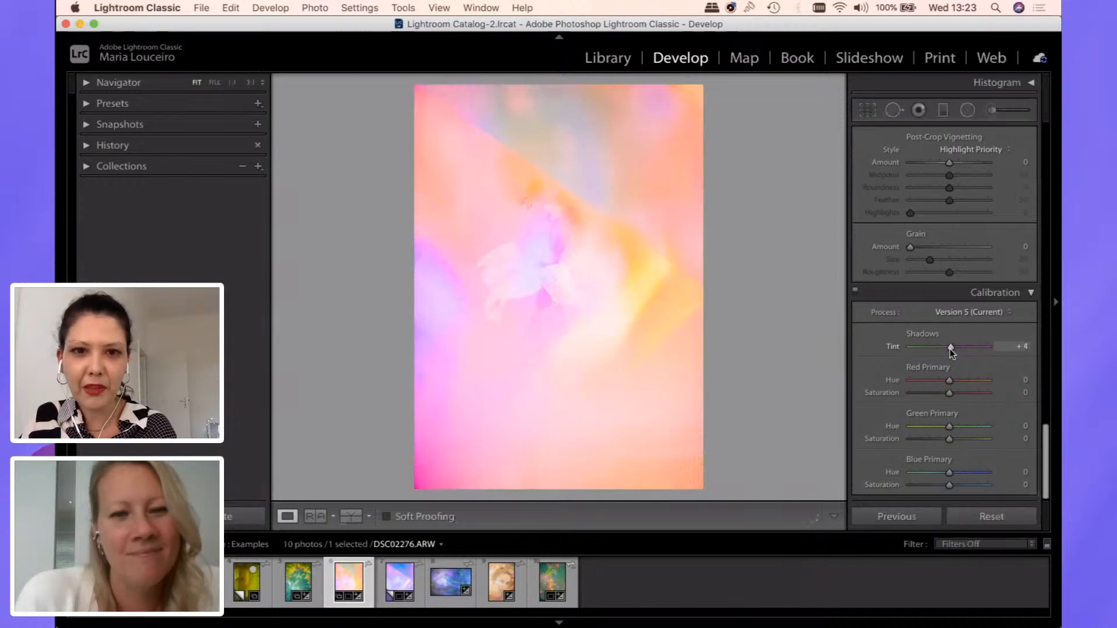
key("super+z")
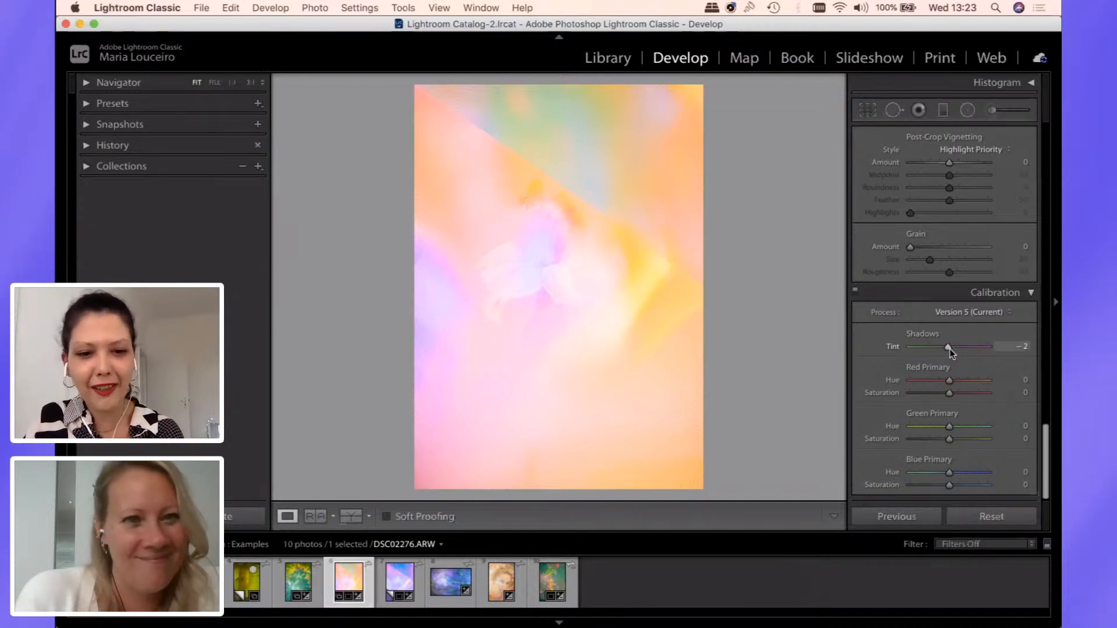
- Compare the Calibration Shadows Tint and colors of DSC02276.ARW with those of its virtual Copy 1
key("Right")
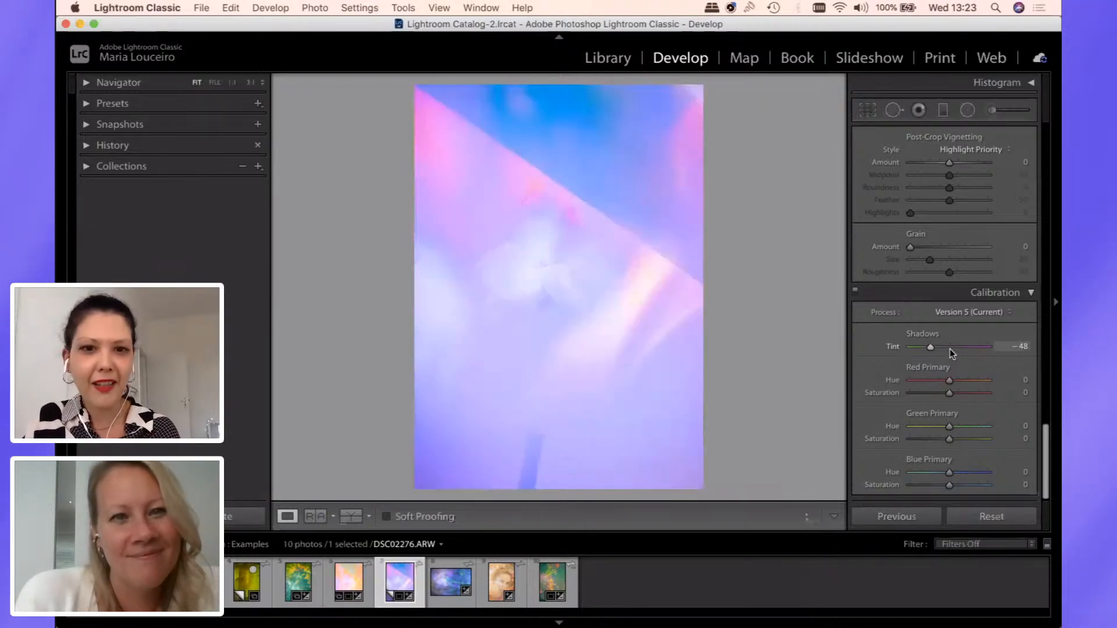
key("Left")
key("Right")
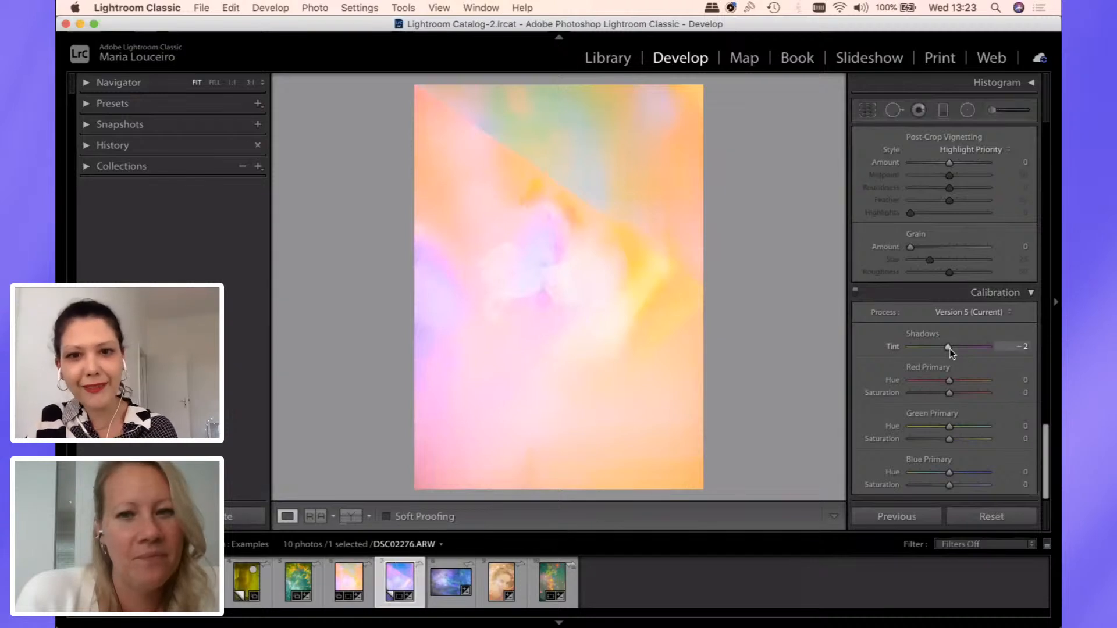
key("Left")
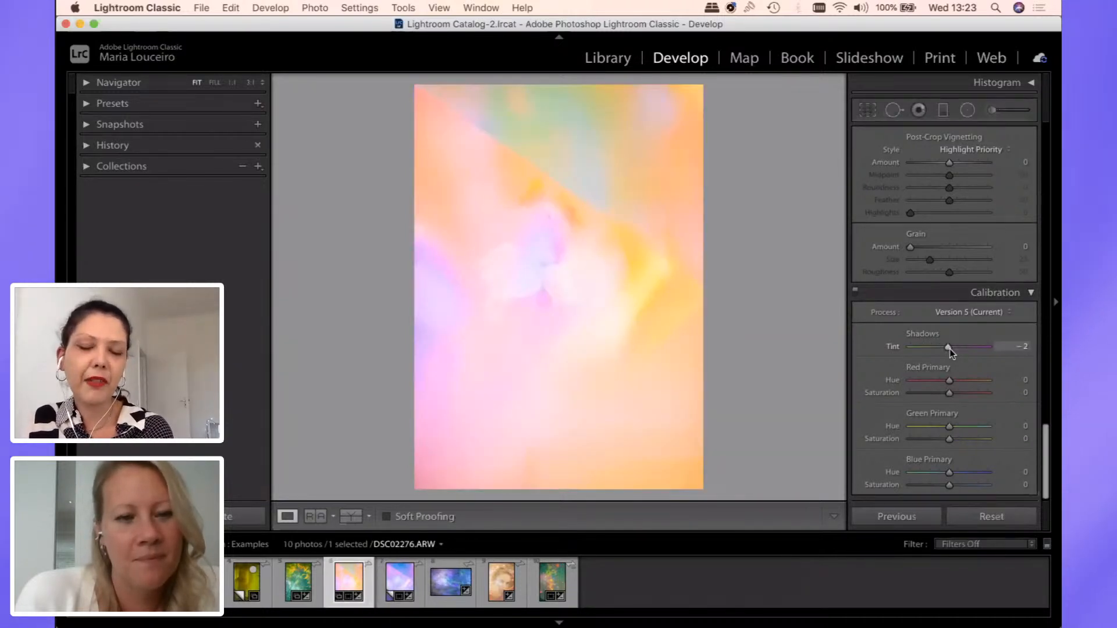
key("Right")
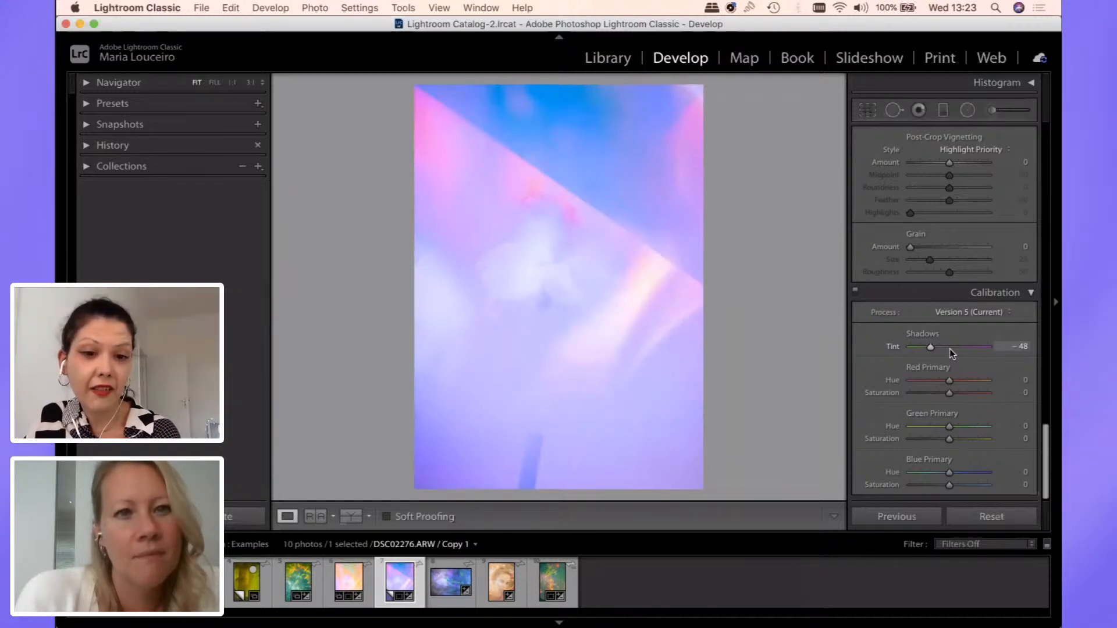
- Show the leafy branch photo DSC02660.ARW and compare its edit with the original version
key("Right")
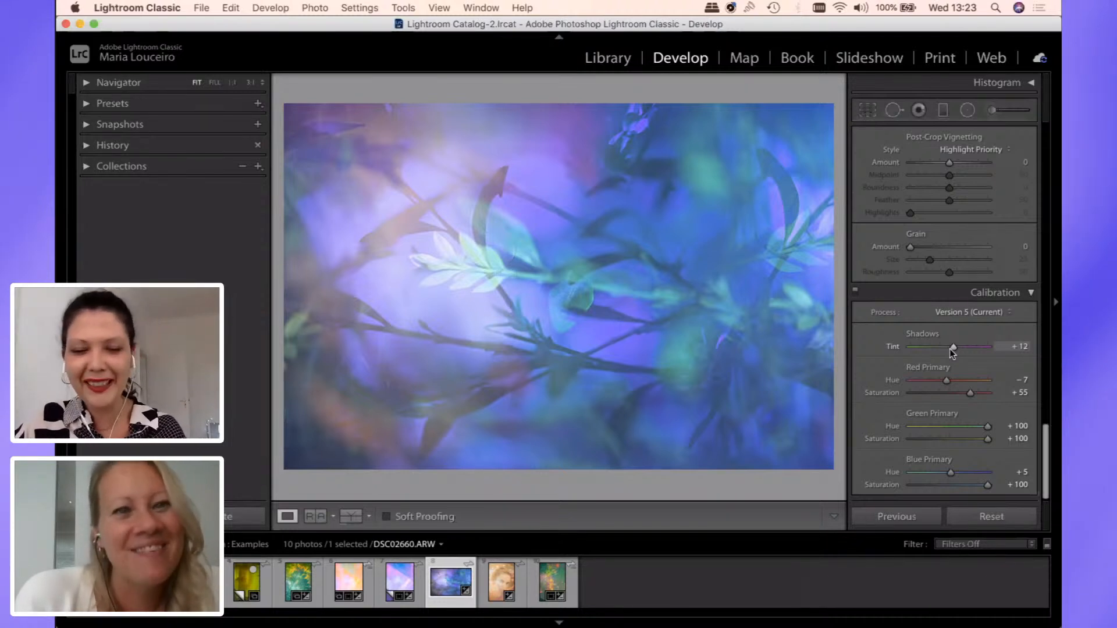
key("backslash")
key("backslash")
key("backslash")
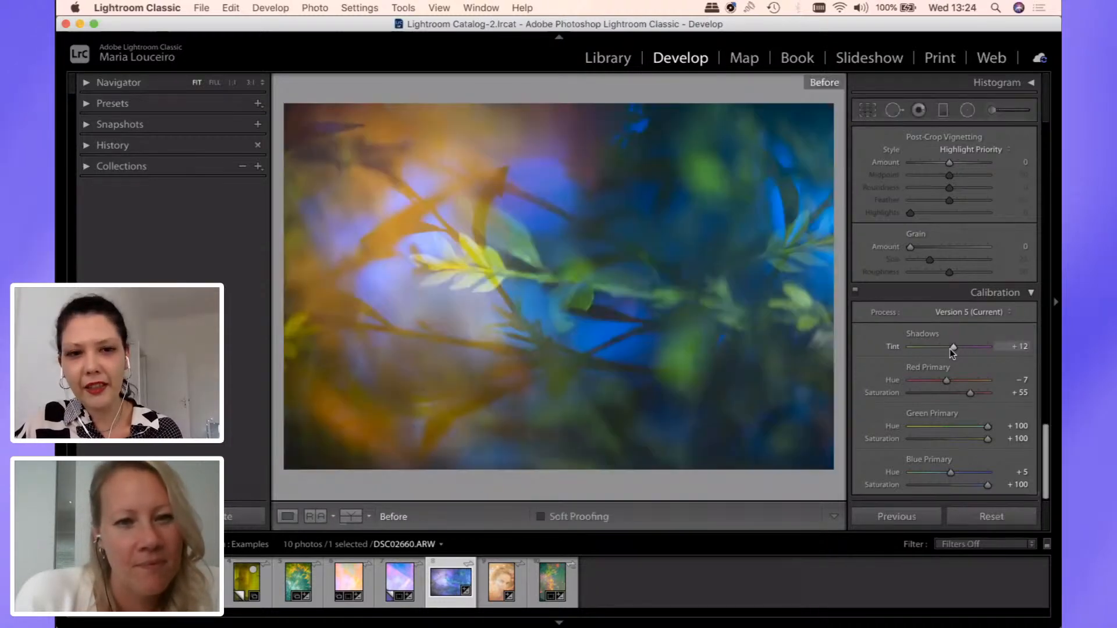
key("backslash")
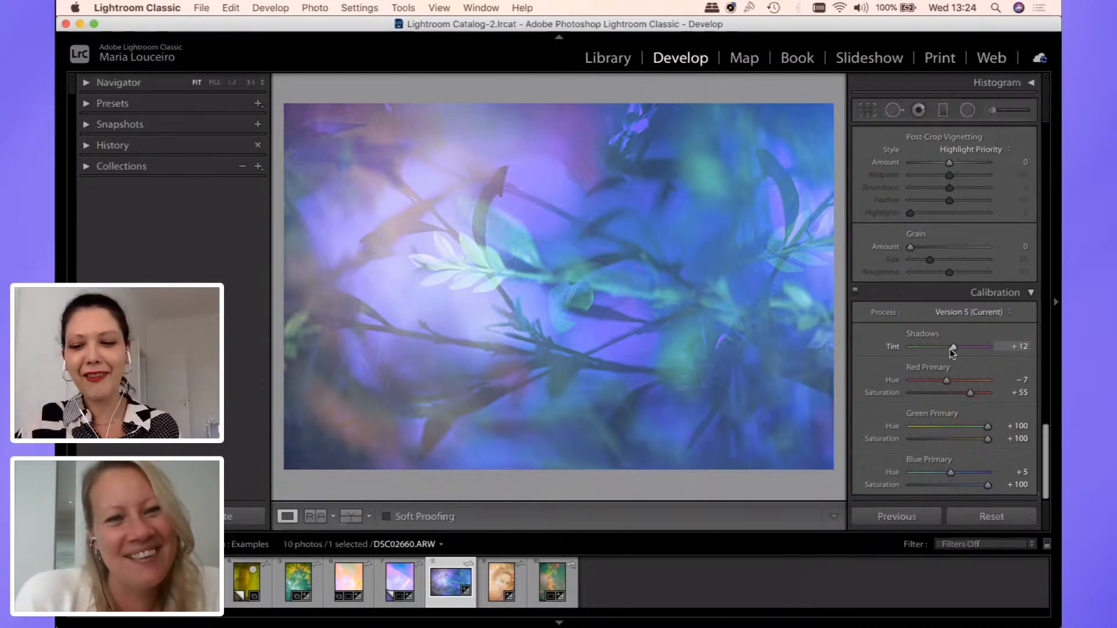
- Toggle DSC02660.ARW between its blue-purple edit and the original a few more times
key("backslash")
key("backslash")
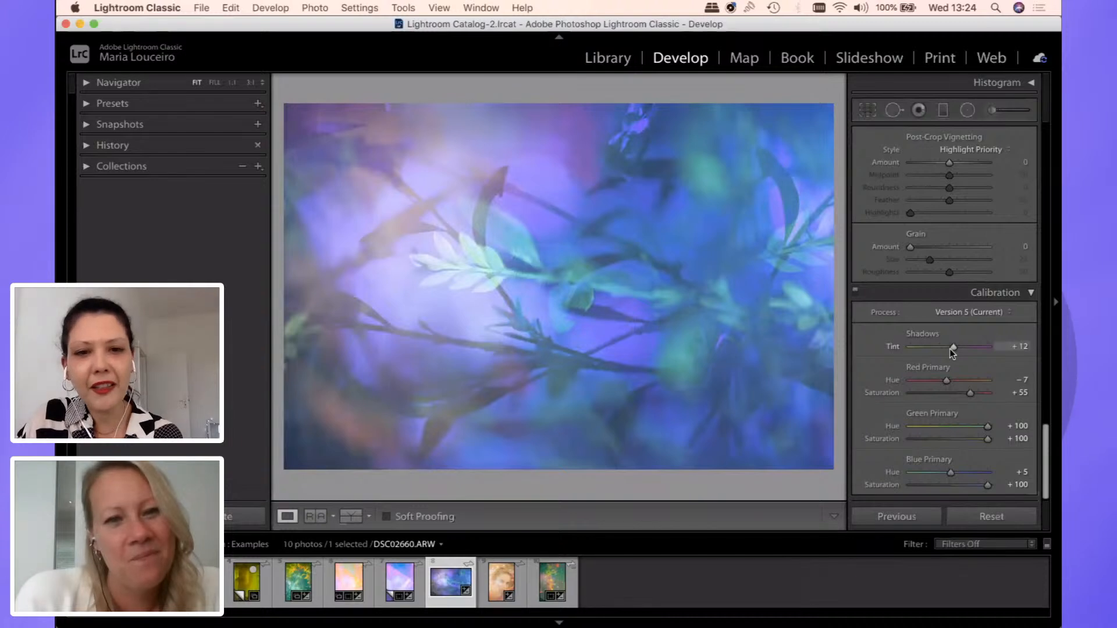
key("backslash")
key("backslash")
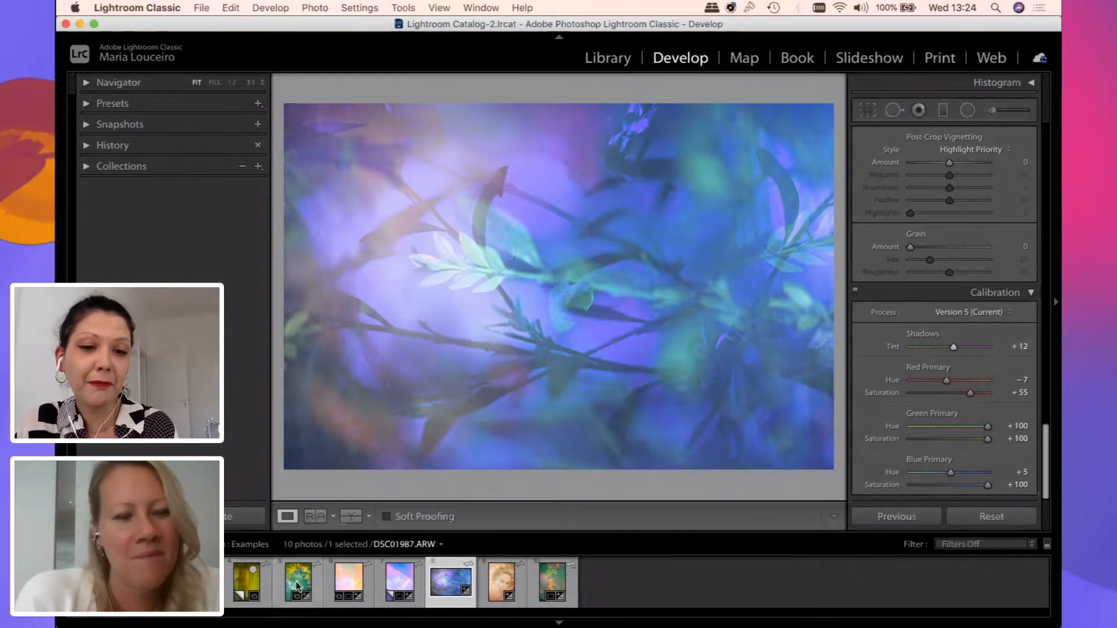
- Show the tree photo DSC01987.ARW and compare its edit with the original version
left_click(314, 567)
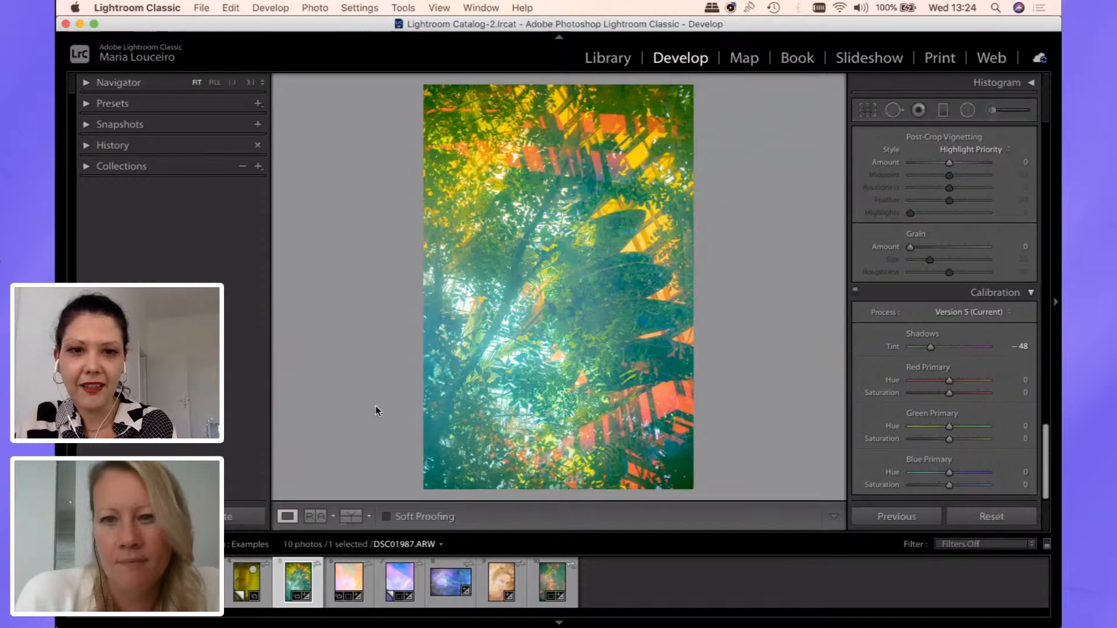
key("backslash")
key("backslash")
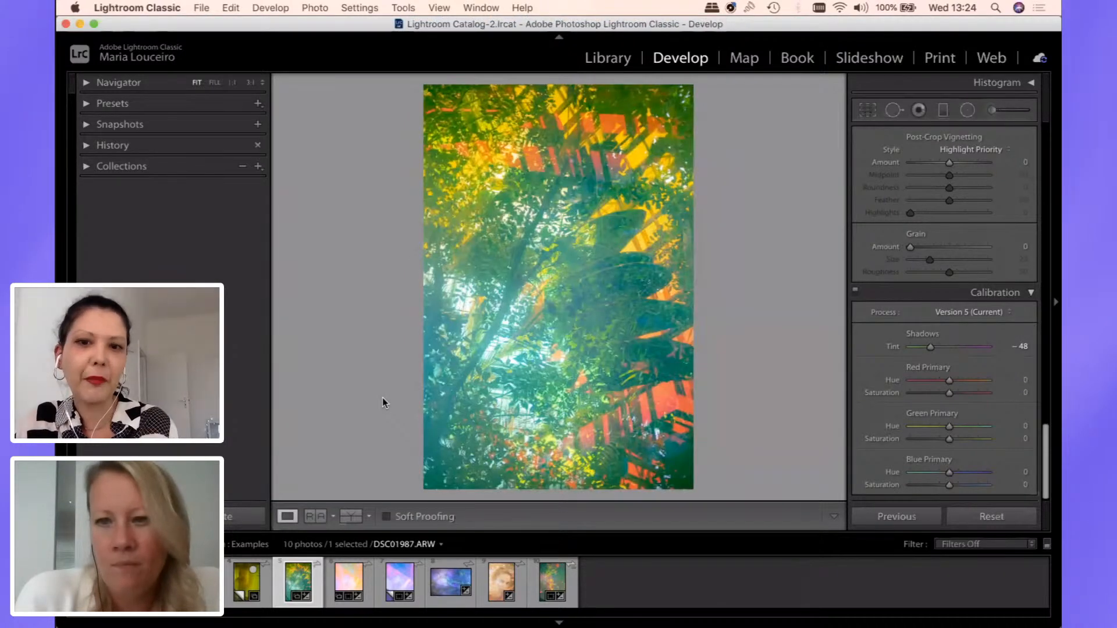
key("backslash")
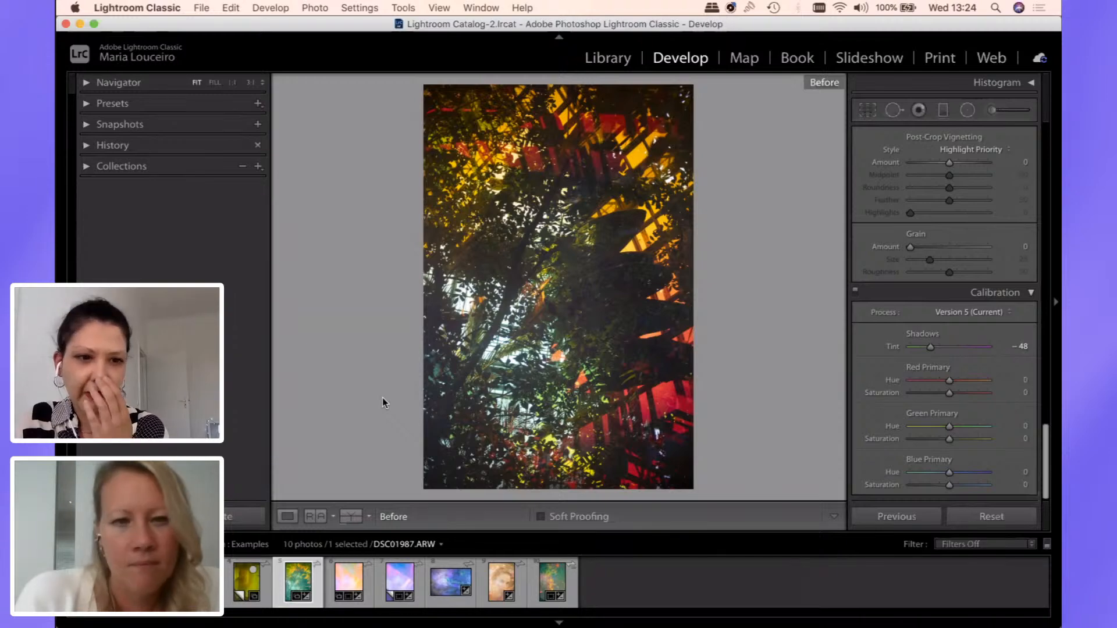
key("backslash")
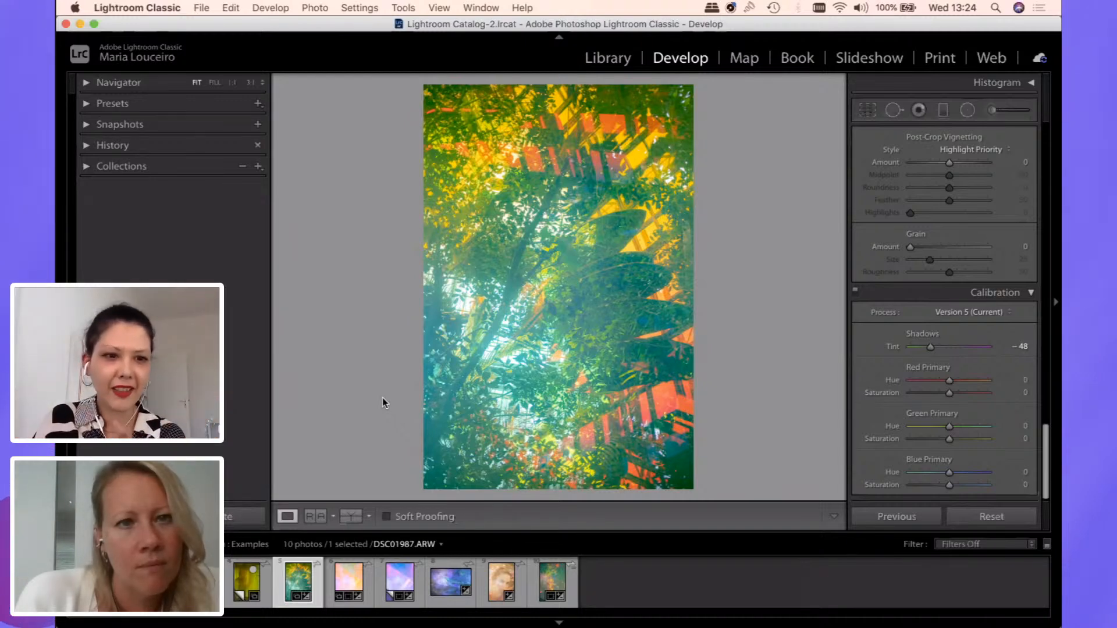
- Try warming the white balance of DSC01987.ARW to Temp 43,236 and 5,465, and undo the change
scroll(920, 253, "up", 10)
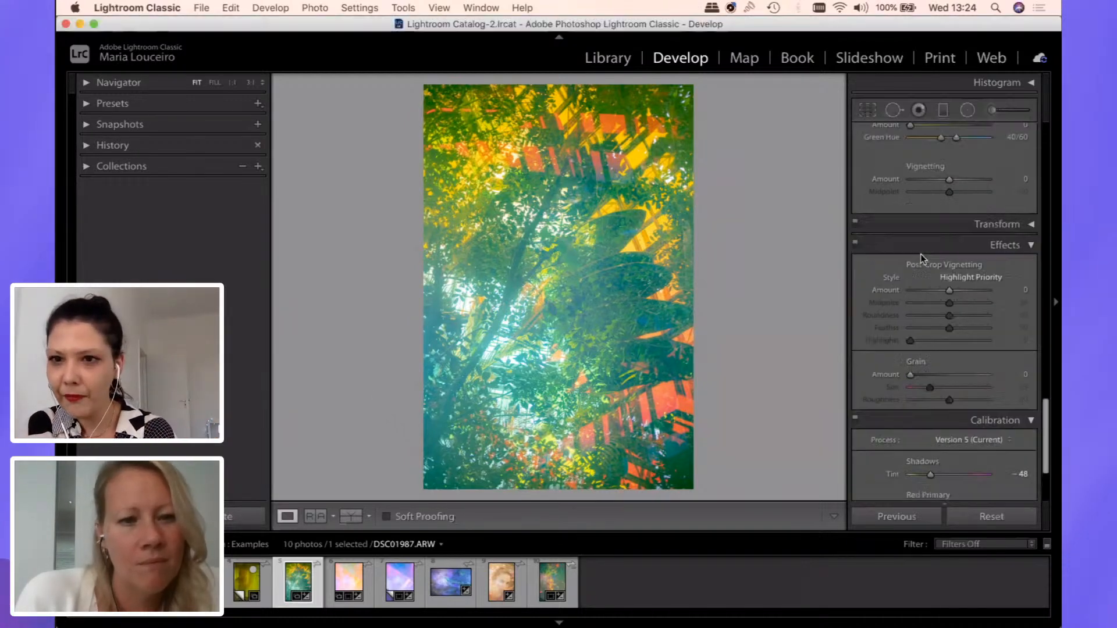
scroll(920, 253, "up", 12)
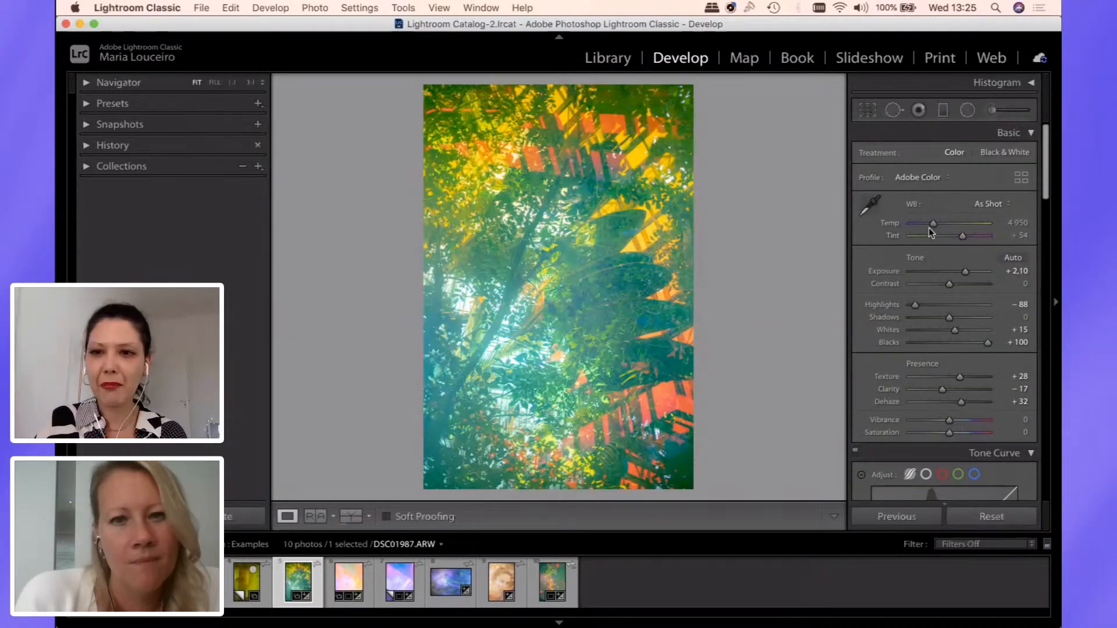
left_click_drag(933, 224, 981, 232)
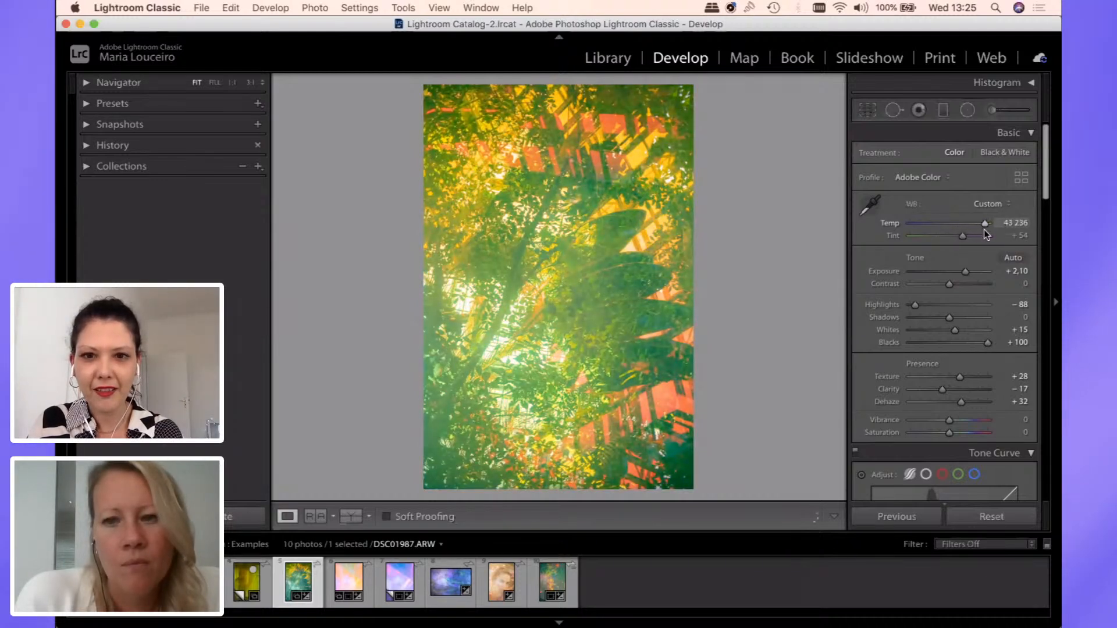
left_click(934, 227)
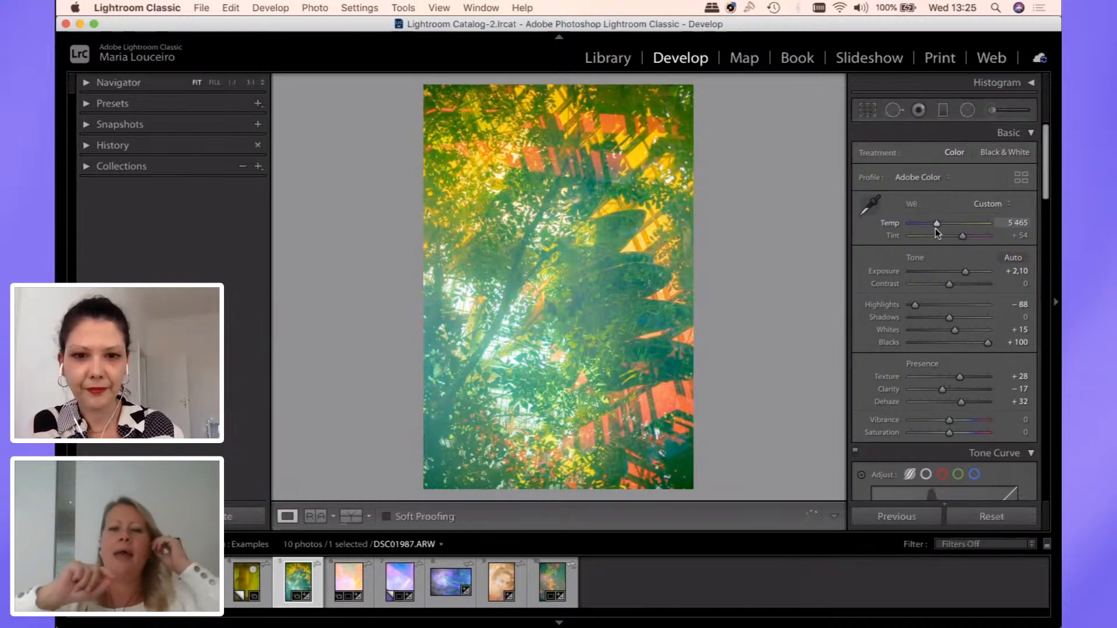
key("super+z")
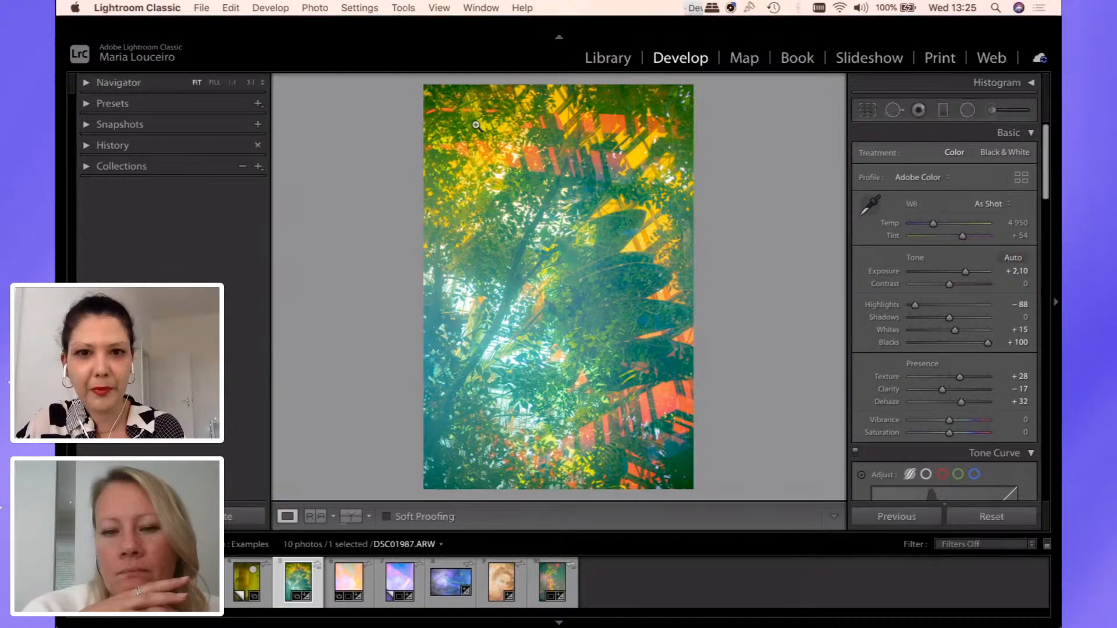
- Compare DSC01987.ARW at its As Shot white balance with the unedited version again
key("backslash")
key("backslash")
key("backslash")
key("backslash")
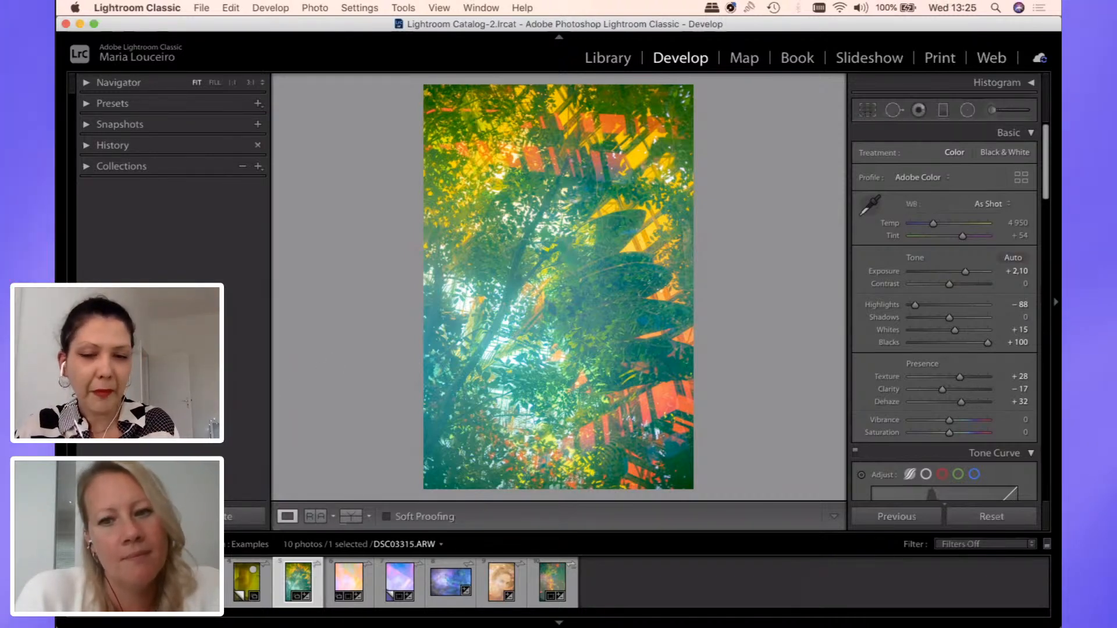
- Show the blurred portrait DSC03315.ARW and compare its blue-pink edit repeatedly with the original version
left_click(196, 582)
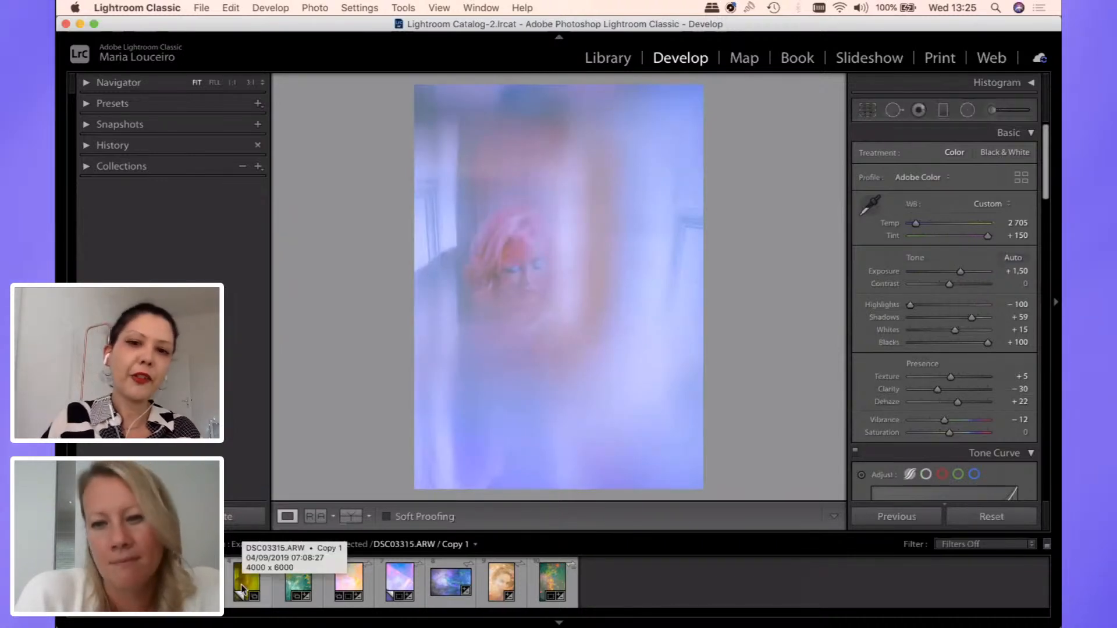
key("backslash")
key("backslash")
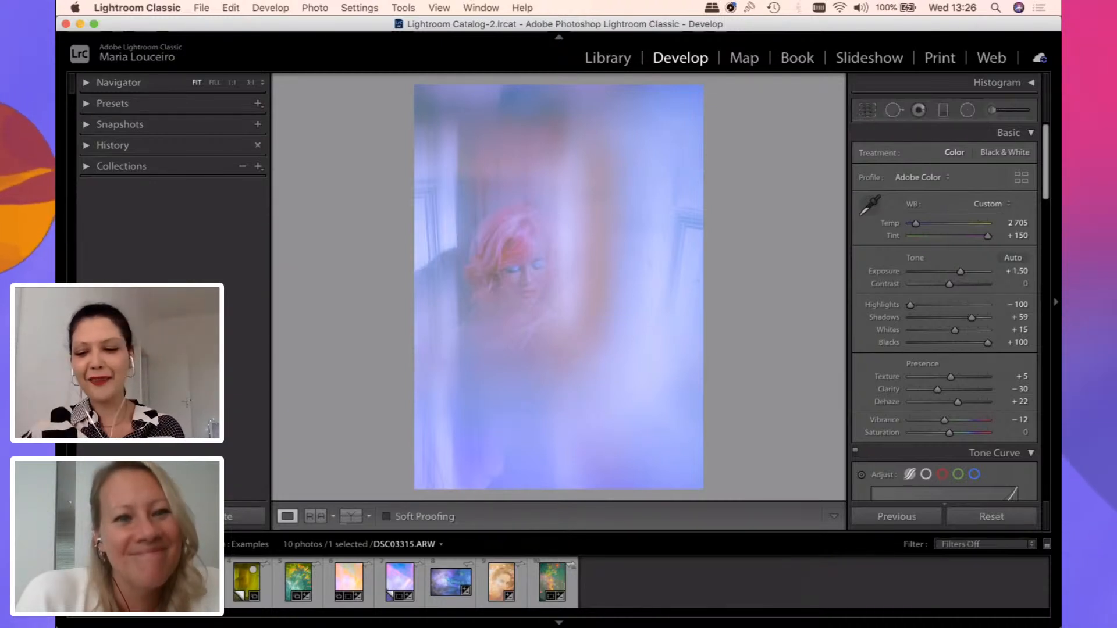
key("backslash")
key("backslash")
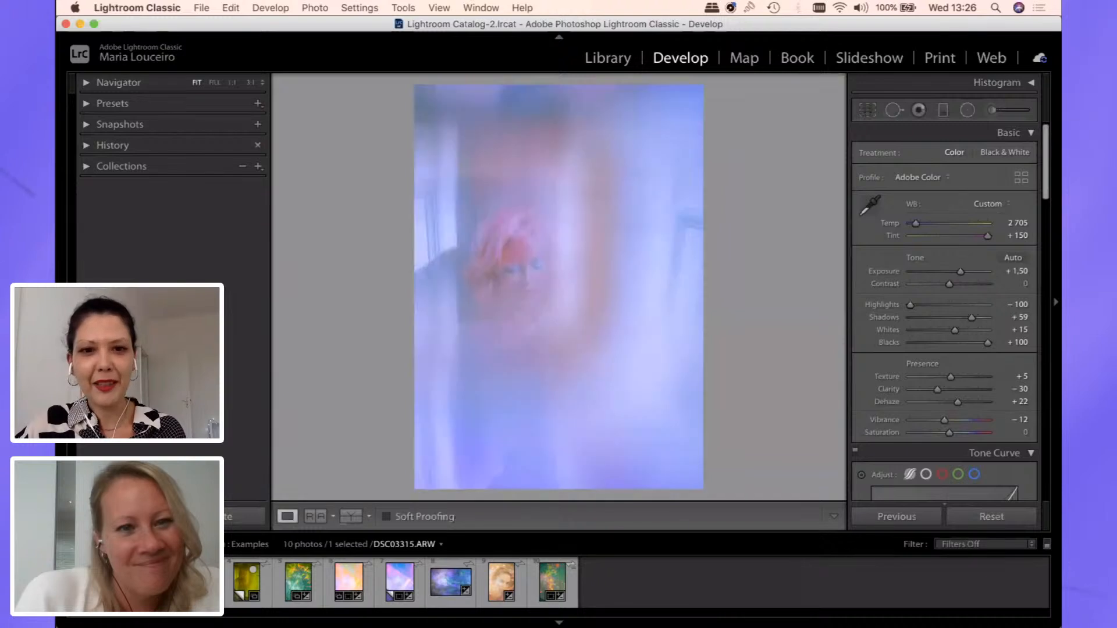
key("backslash")
key("backslash")
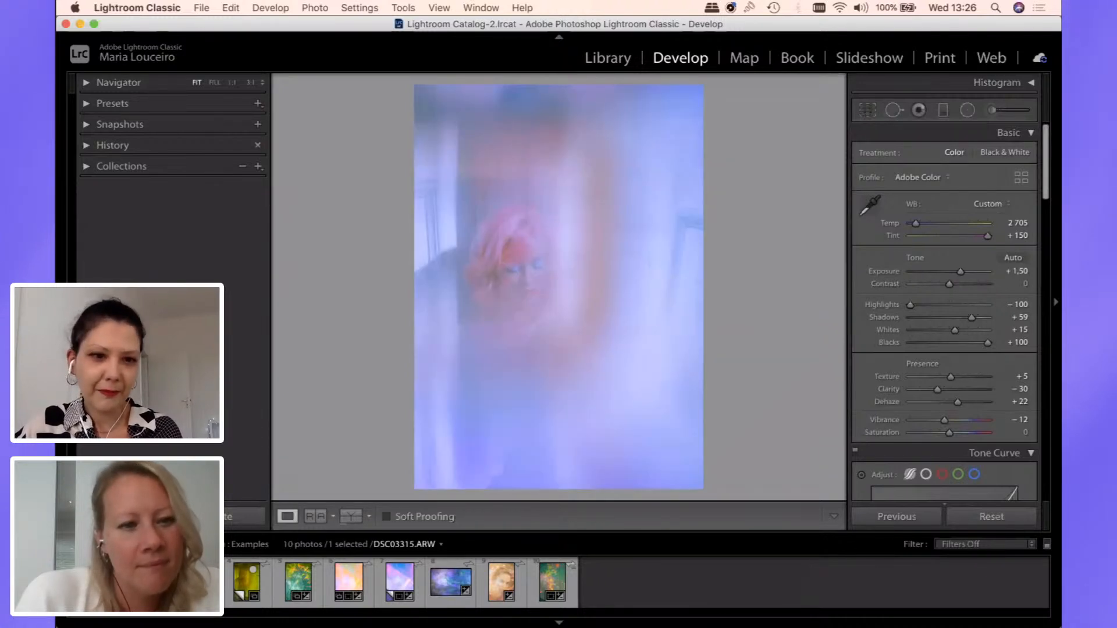
key("backslash")
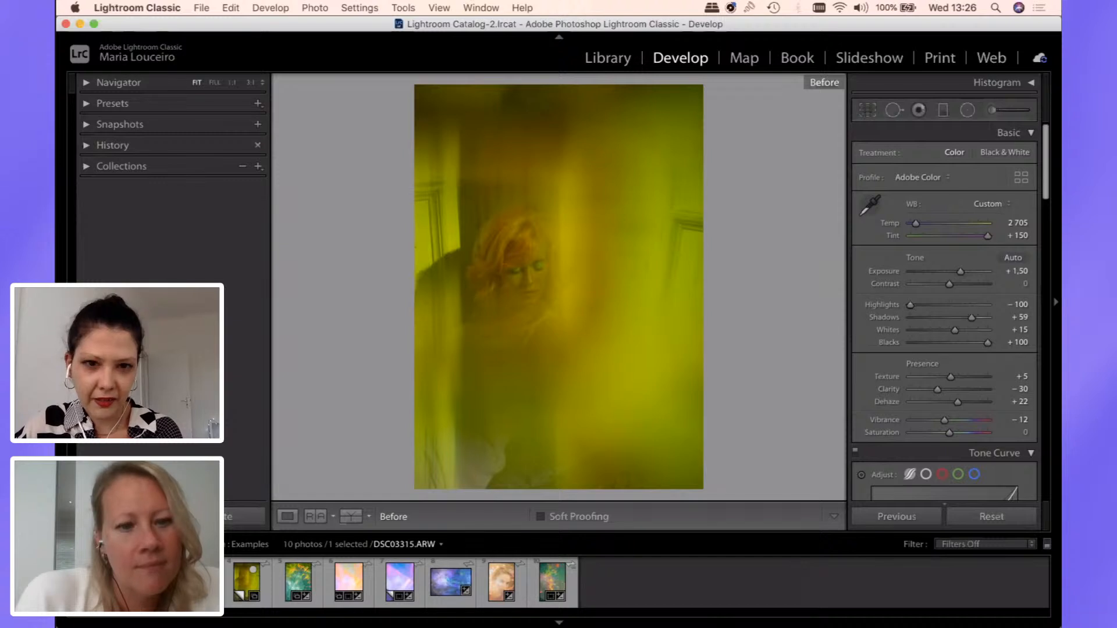
key("backslash")
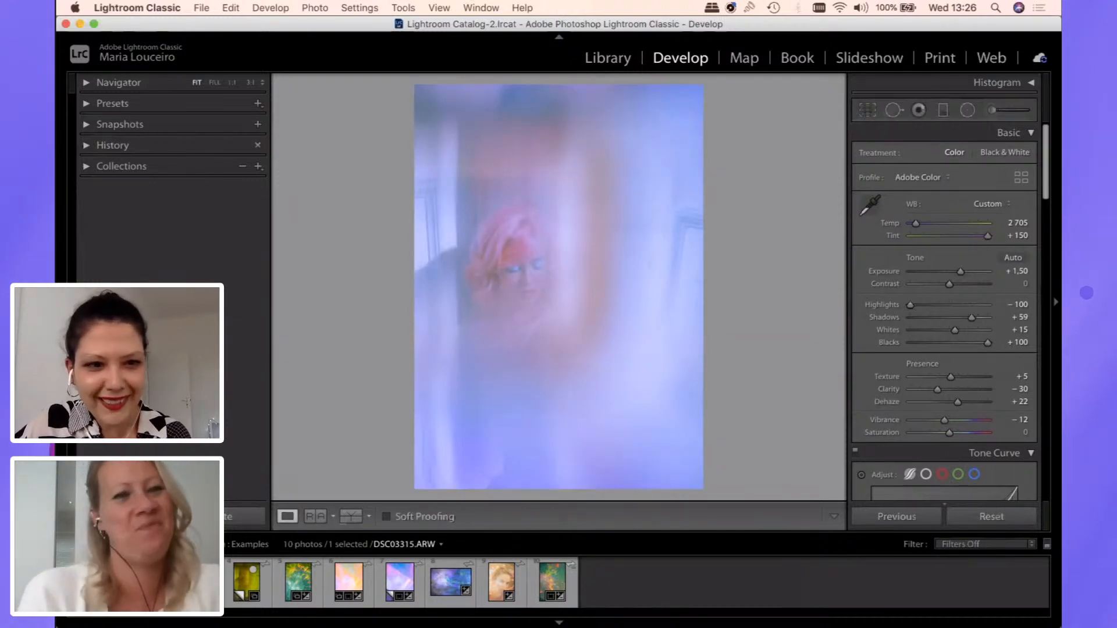
key("backslash")
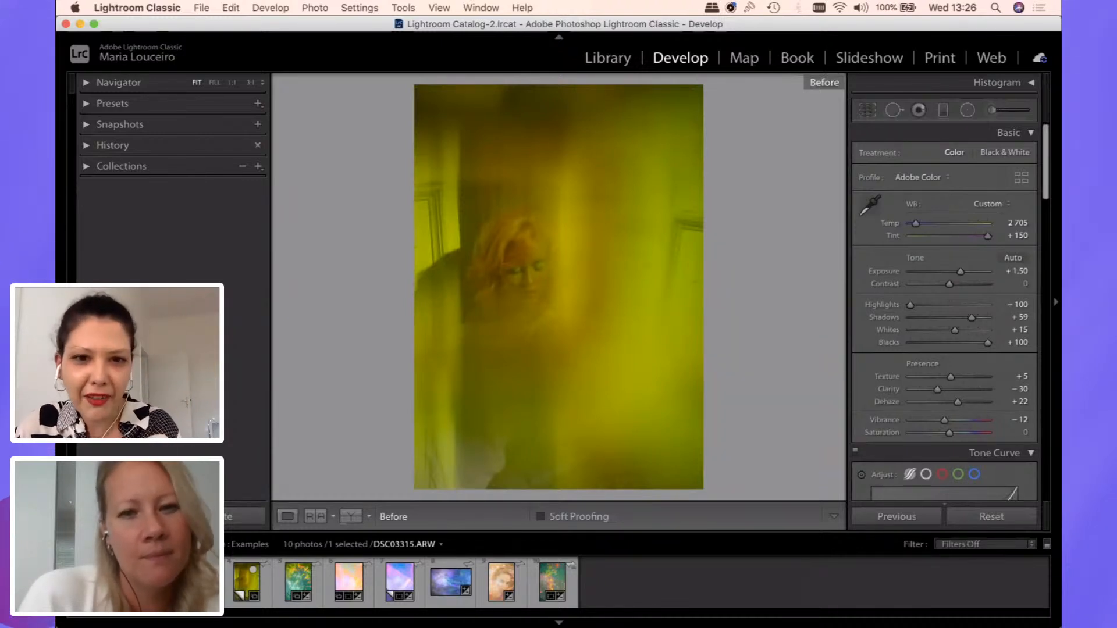
key("backslash")
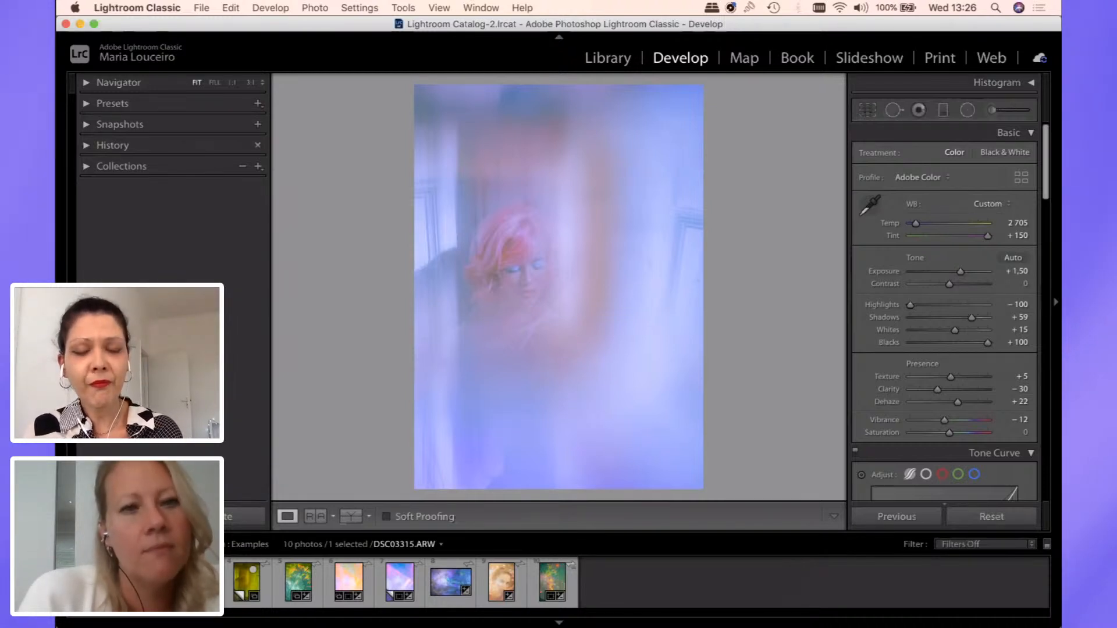
- Switch to Adobe Lightroom and examine the Light, Color and Effects edit settings of the first portrait in the Examples album
mouse_move(143, 627)
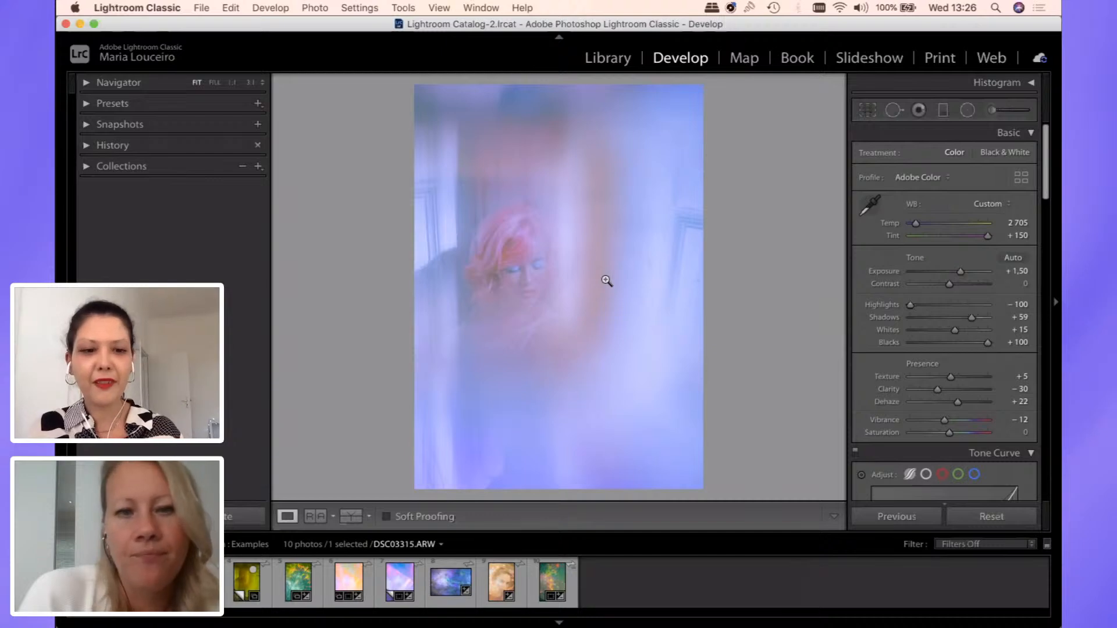
mouse_move(559, 624)
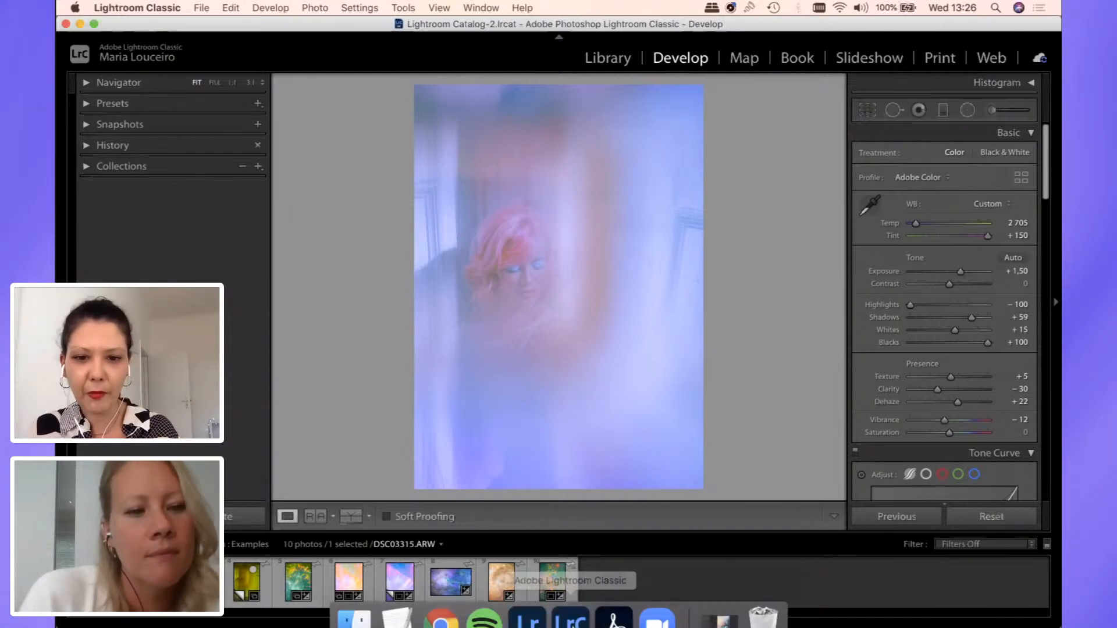
left_click(525, 607)
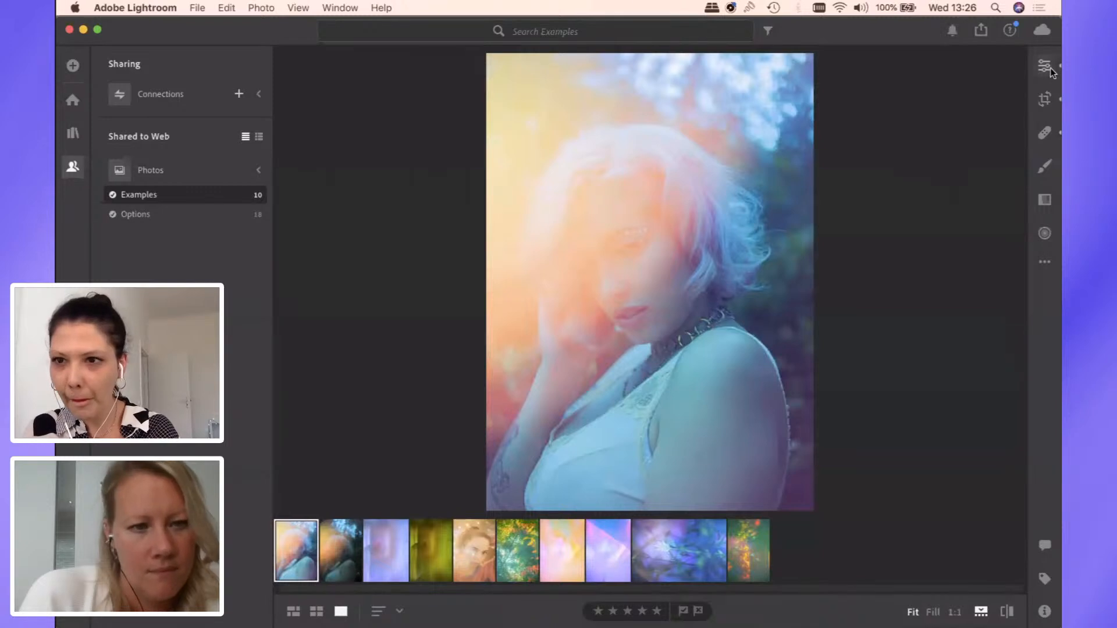
left_click(1044, 67)
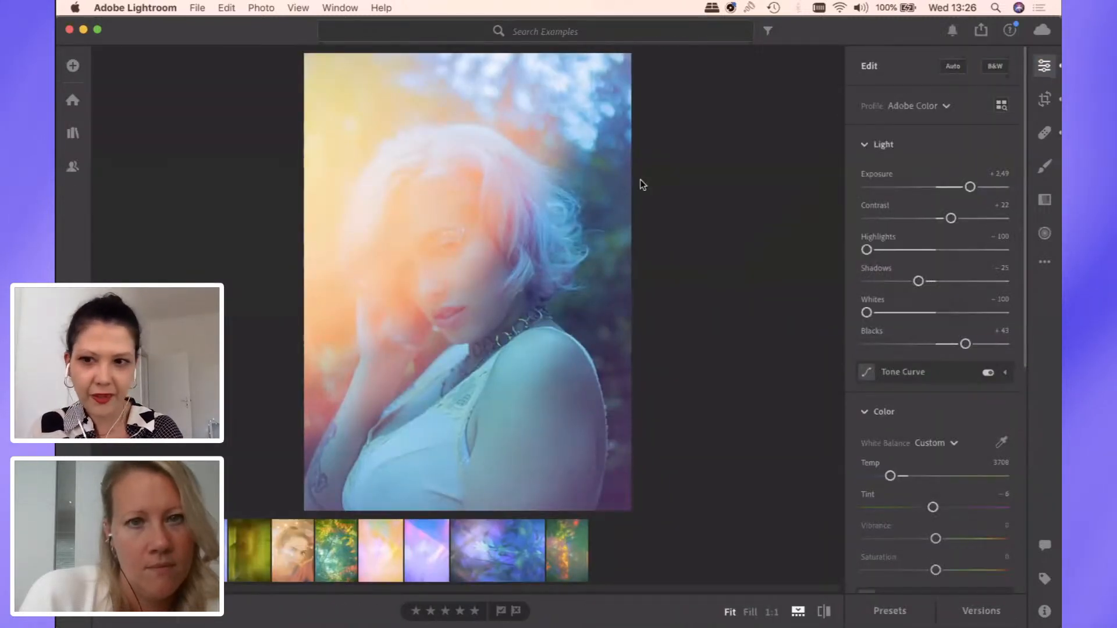
scroll(873, 296, "down", 10)
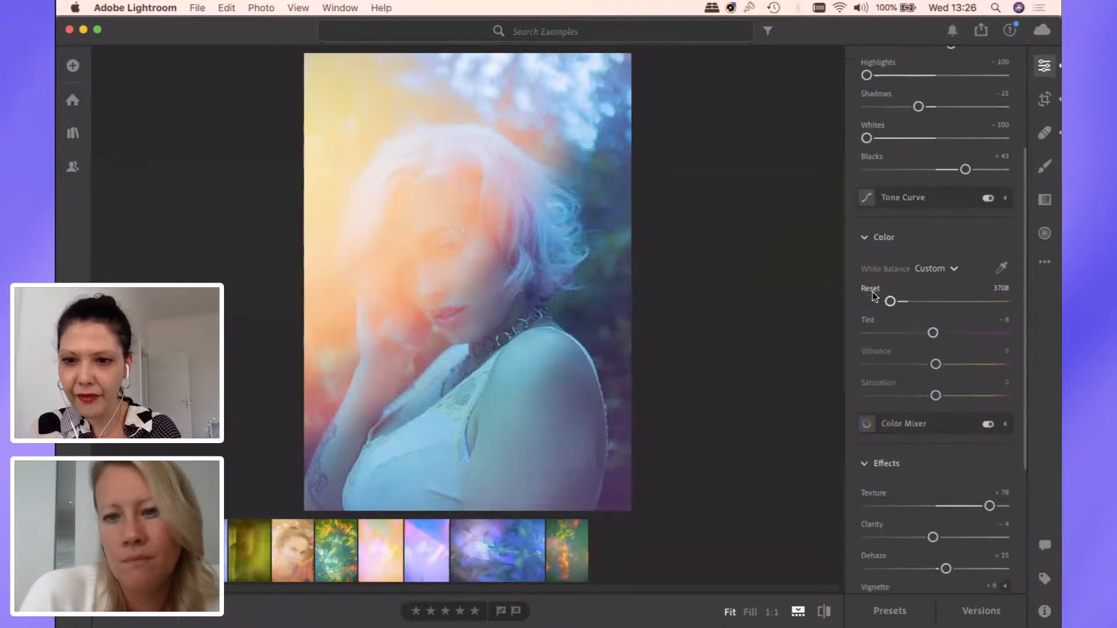
scroll(872, 296, "down", 4)
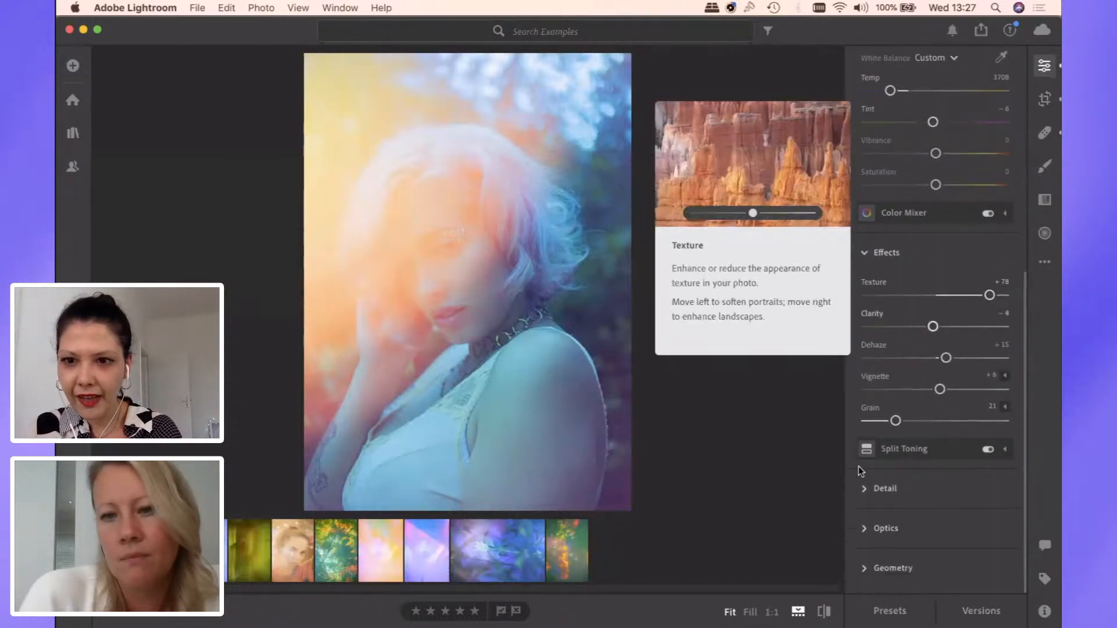
scroll(902, 254, "up", 12)
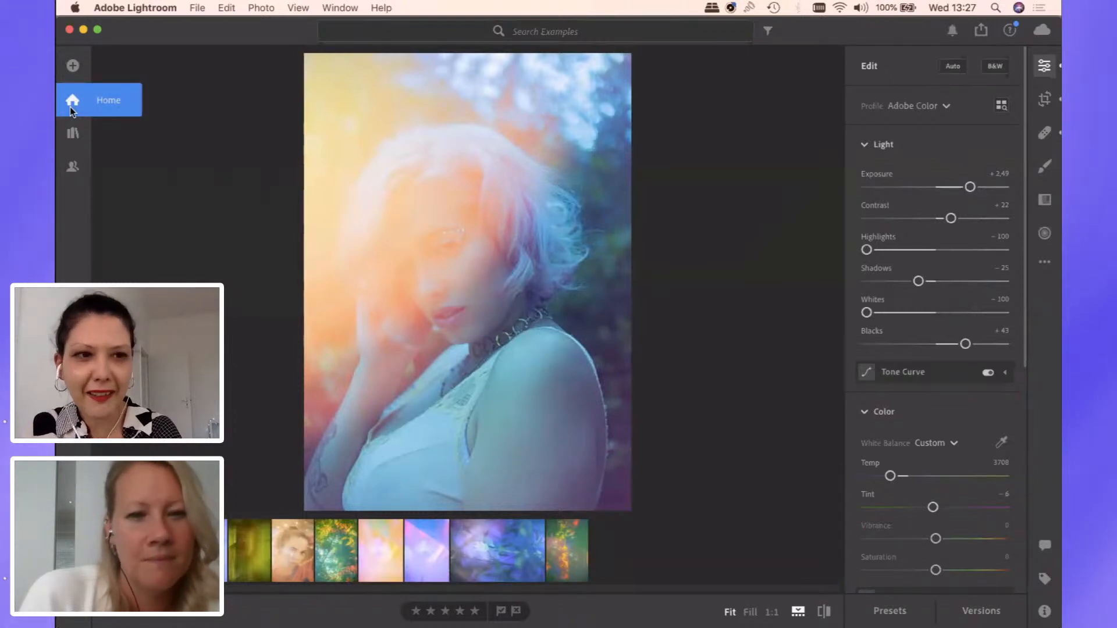
- Open the photographer's own profile from the Discover section and view the shared edit "Adjustements for a vibrant image"
left_click(71, 109)
left_click(123, 183)
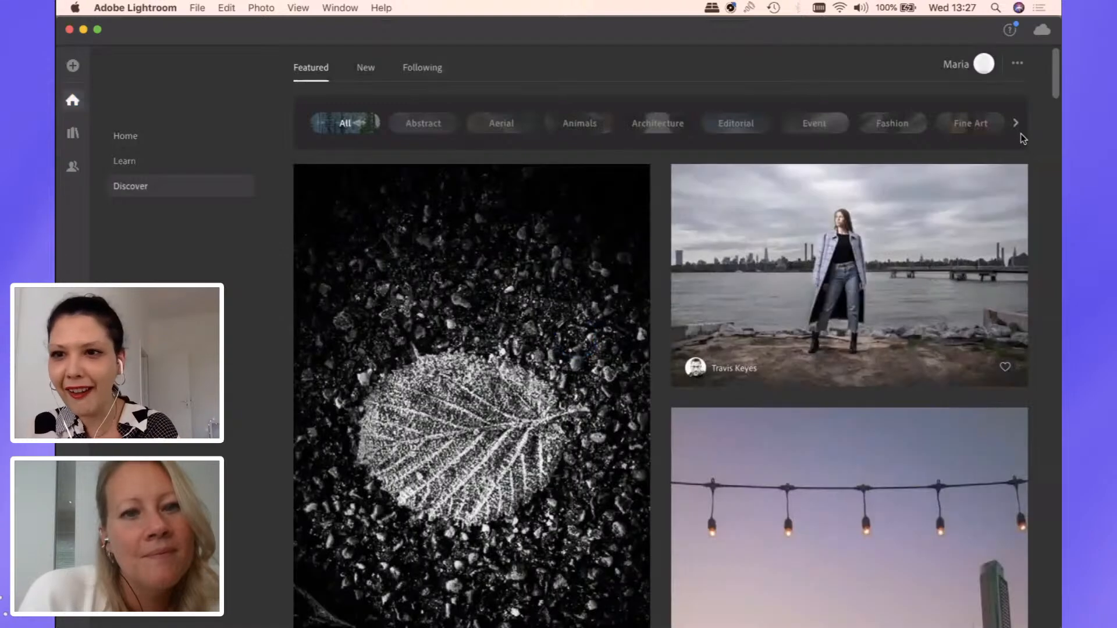
left_click(963, 66)
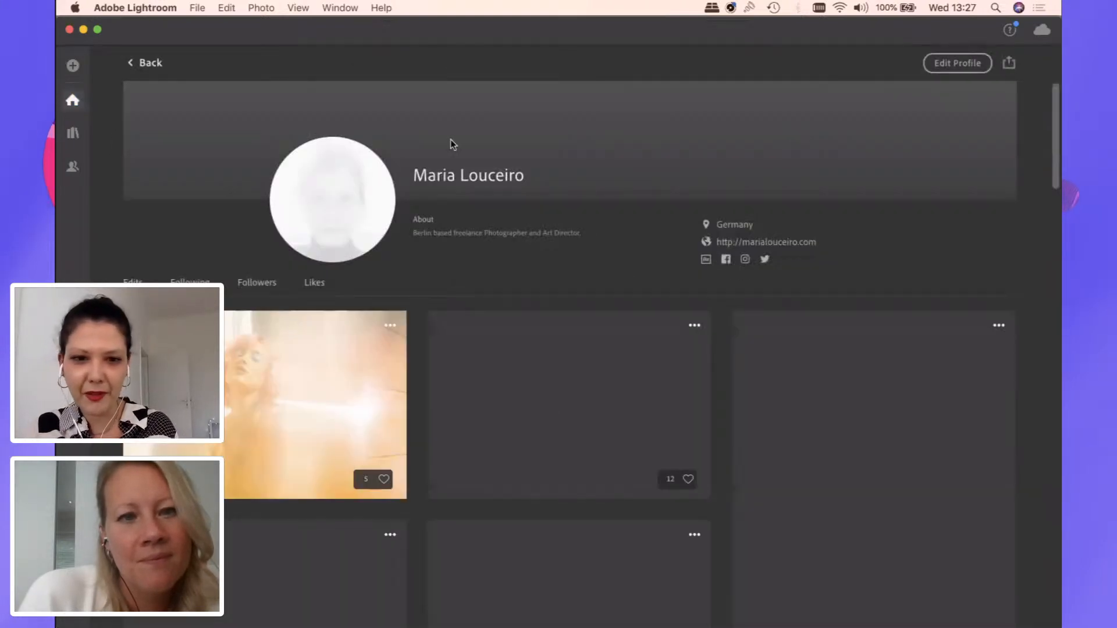
left_click(913, 439)
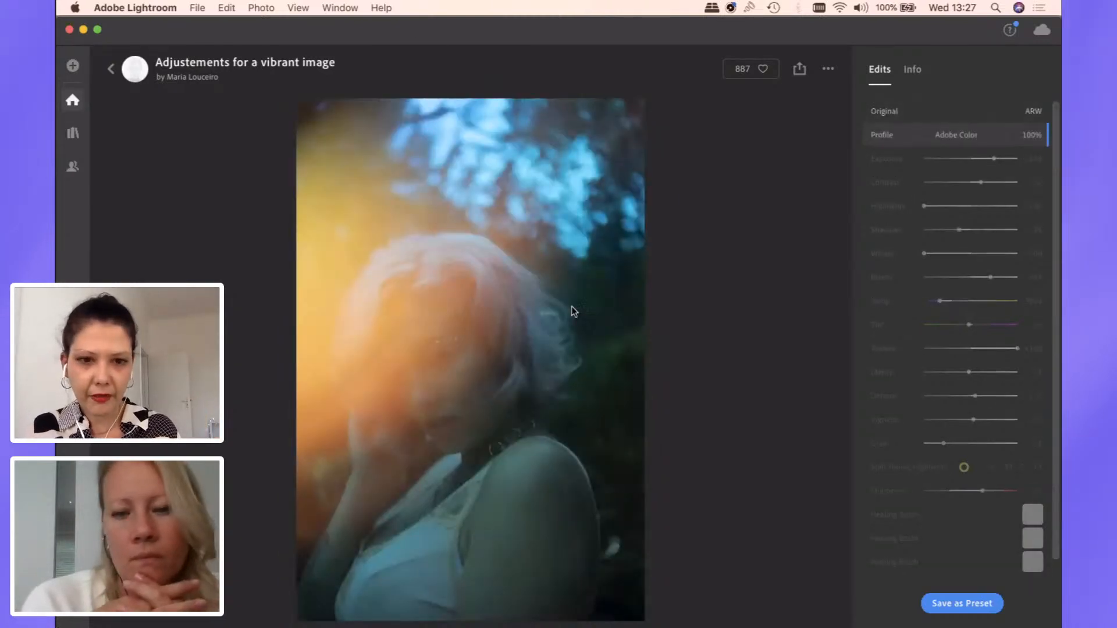
- Switch to Chrome and open the photographer's profile from the portrait edit in Lightroom web's Discover portraits
mouse_move(373, 625)
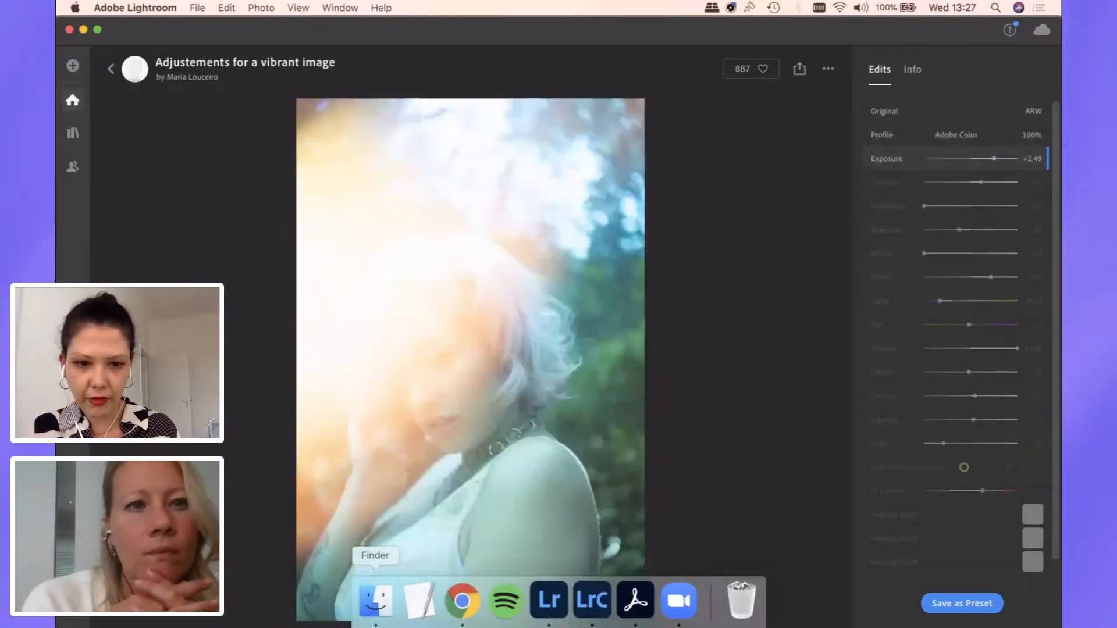
left_click(462, 599)
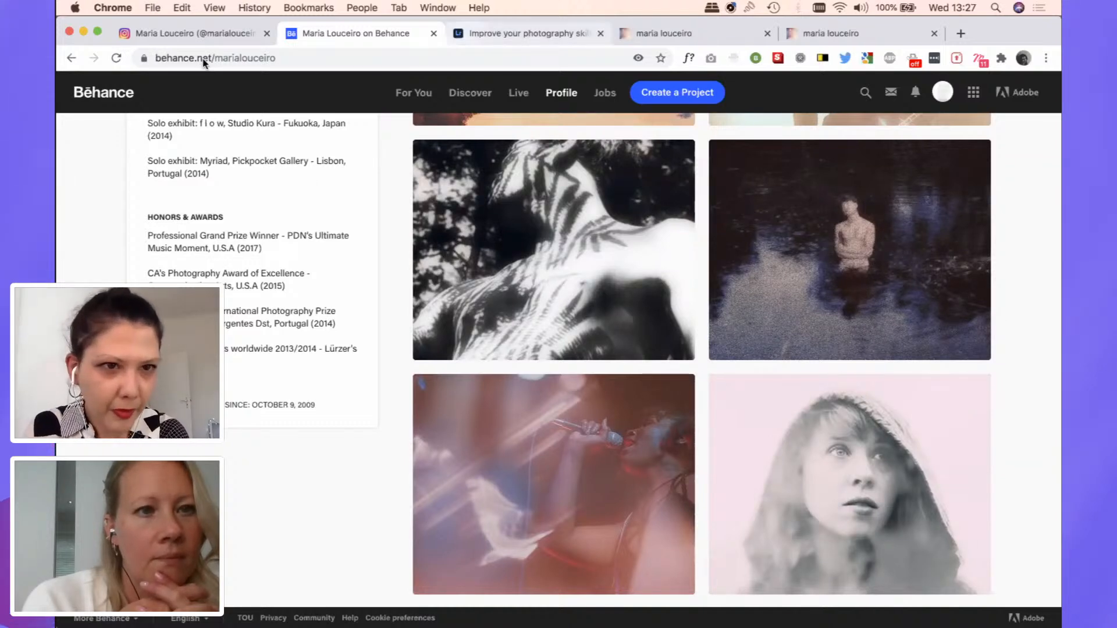
key("ctrl+Tab")
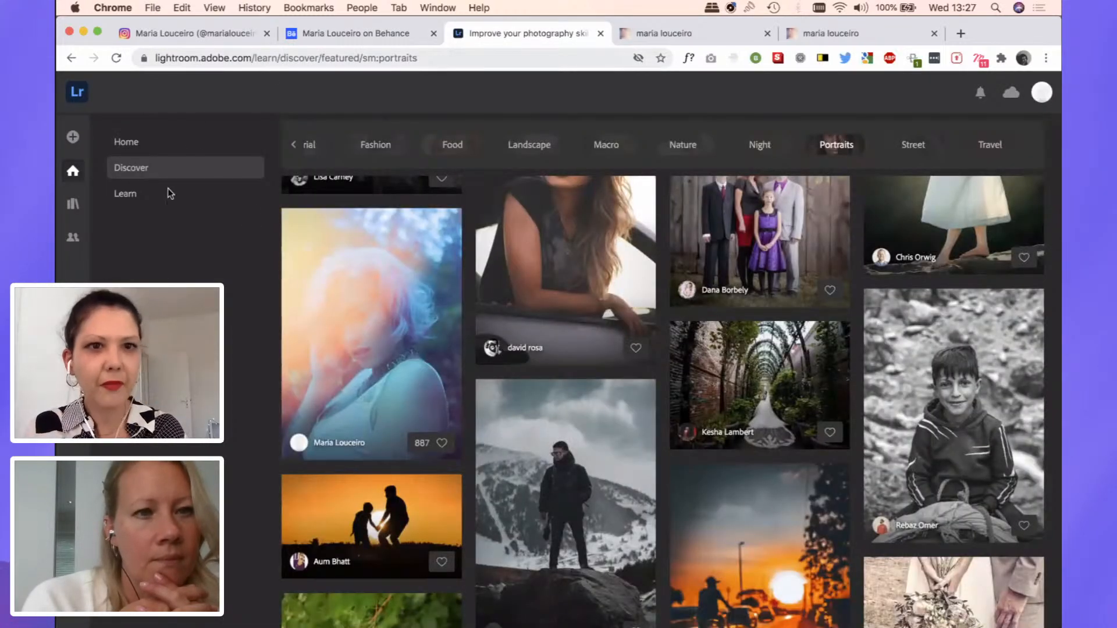
left_click(1042, 93)
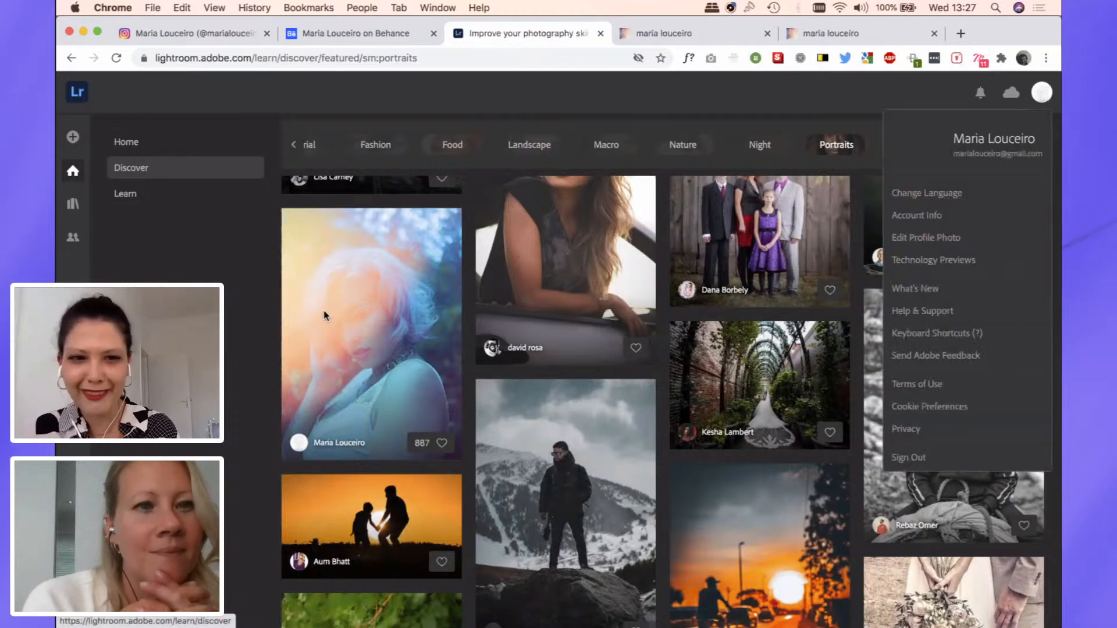
left_click(331, 445)
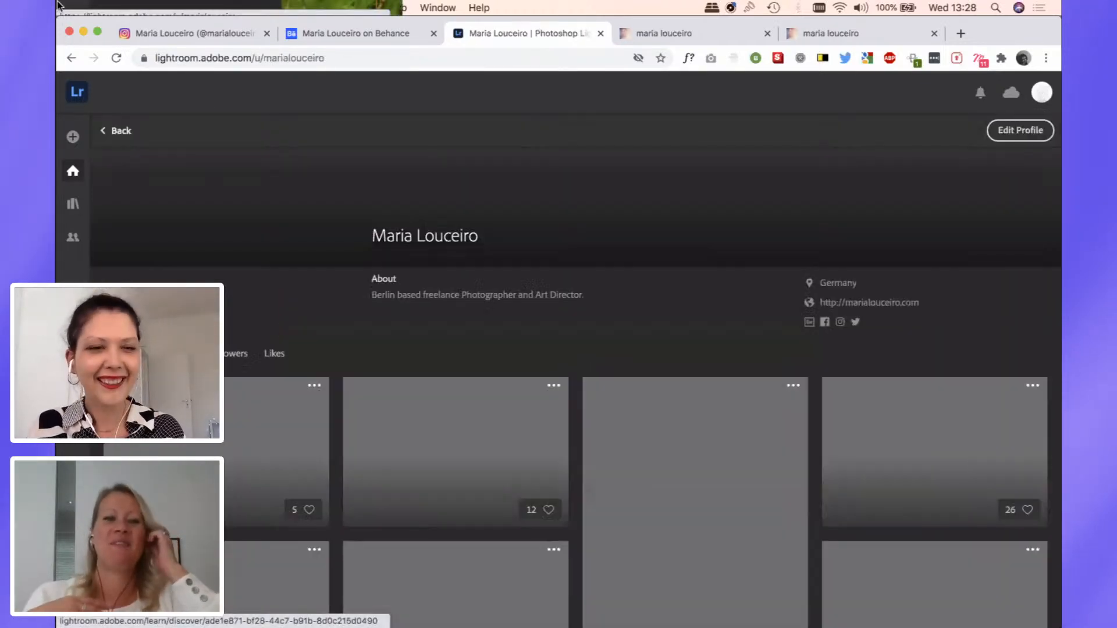
- Highlight "lightroom" in the profile page's web address, and return from the profile to the Discover portraits feed
left_click(222, 57)
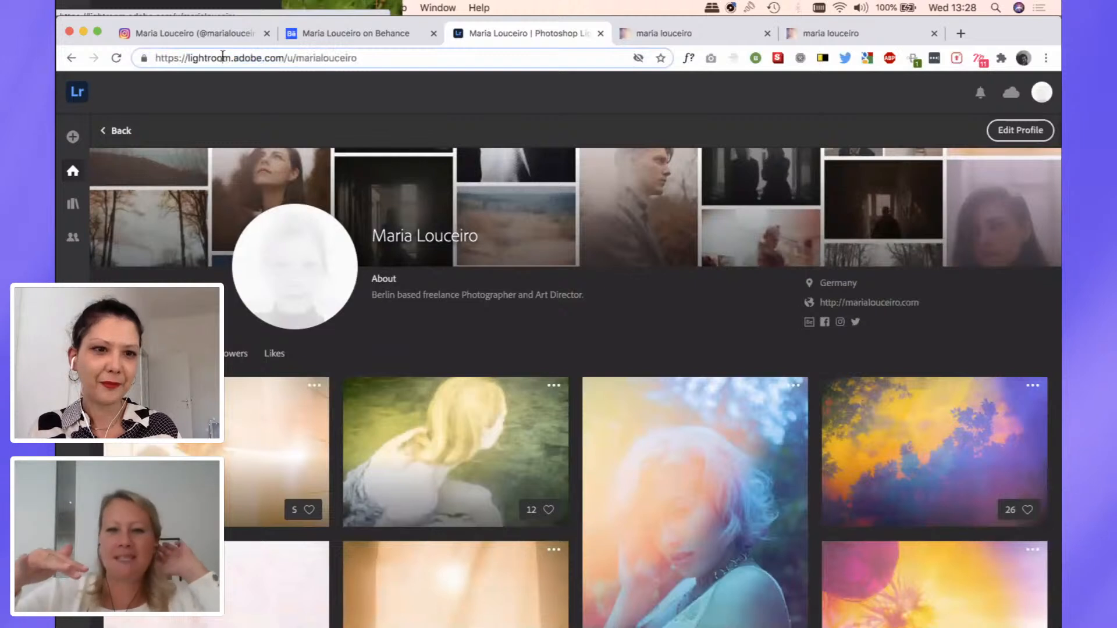
double_click(222, 57)
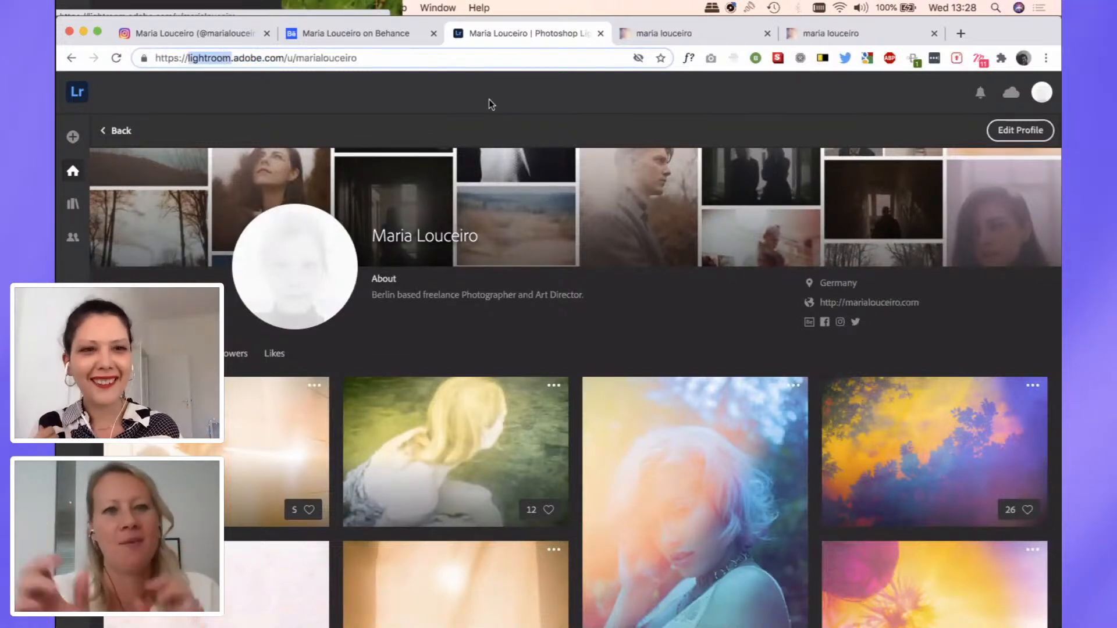
left_click(394, 95)
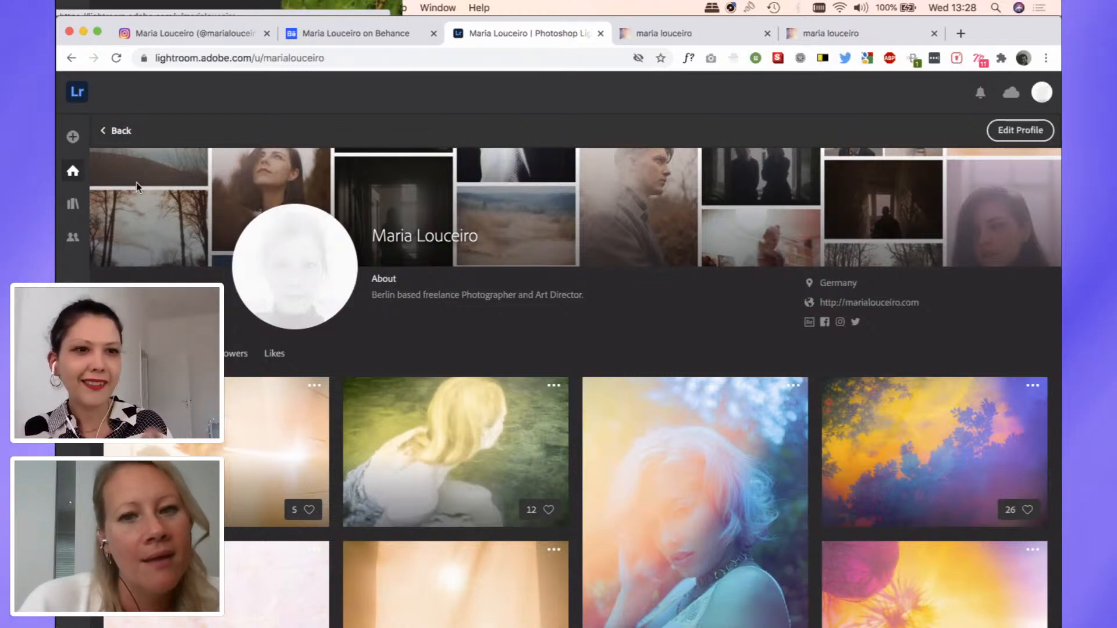
left_click(116, 134)
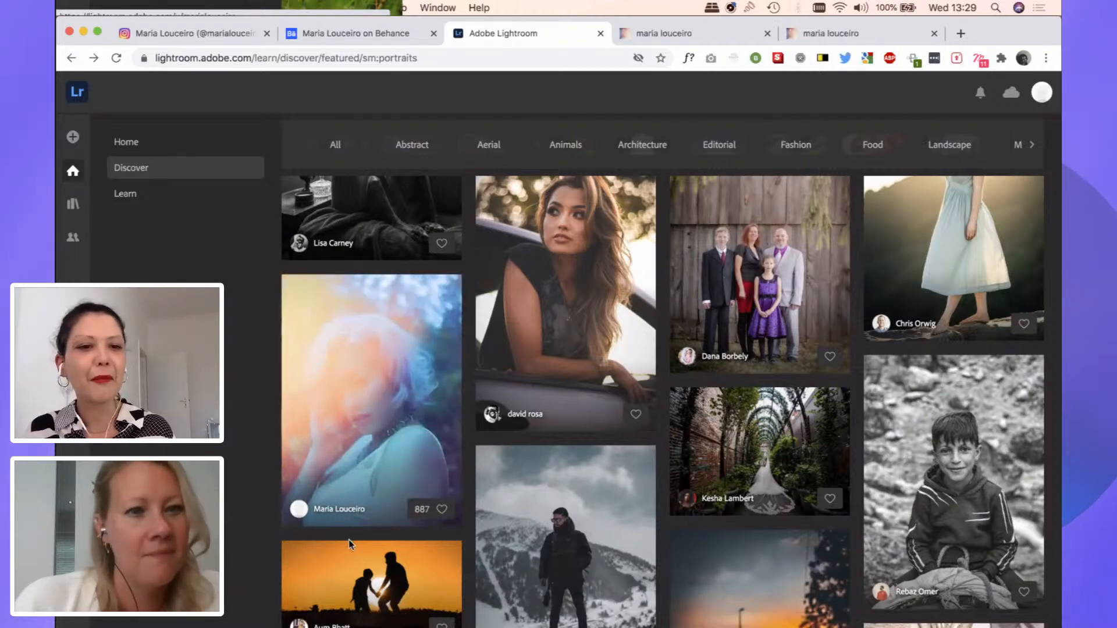
- Switch to Lightroom Classic and show the backlit orange-and-blue portrait from the Examples collection
left_click(597, 608)
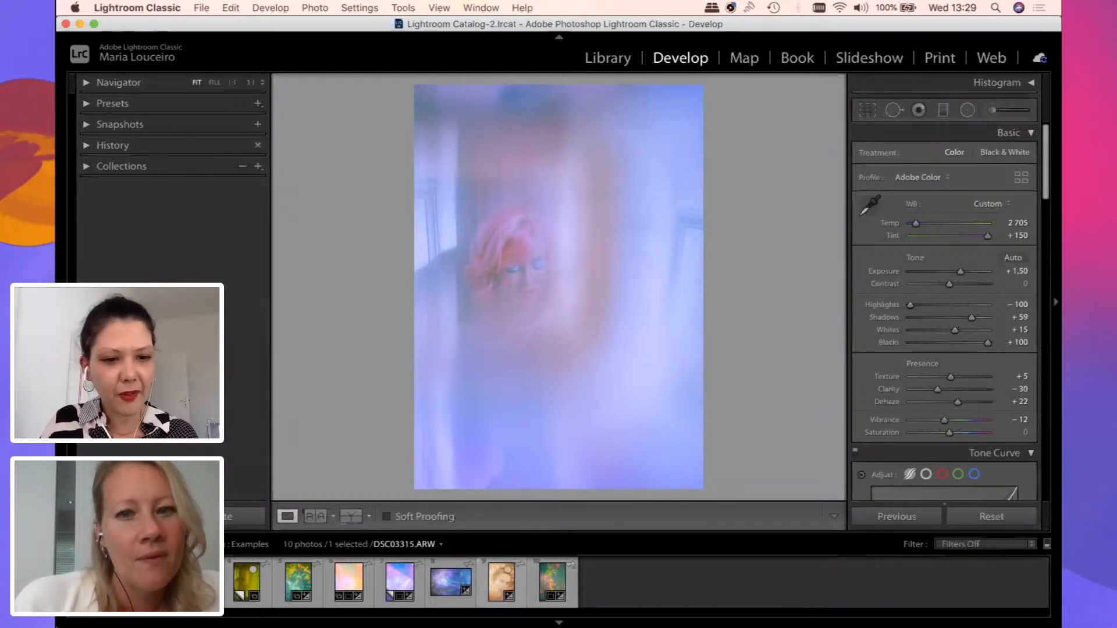
key("f")
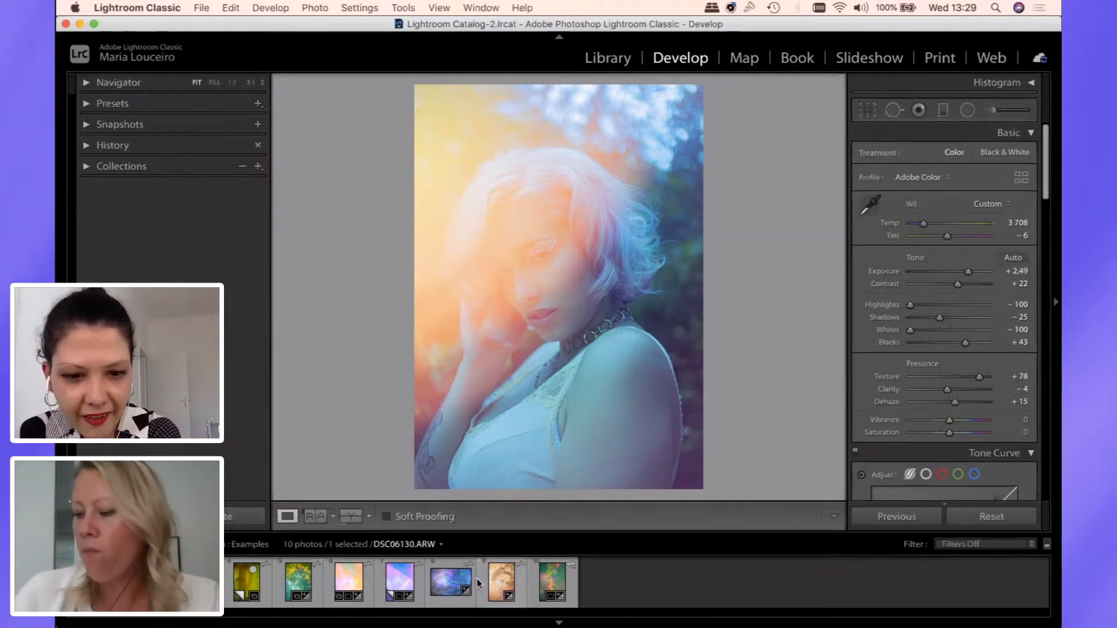
- Show the warm golden portrait with light reflections and compare its edit repeatedly with the original version
left_click(499, 581)
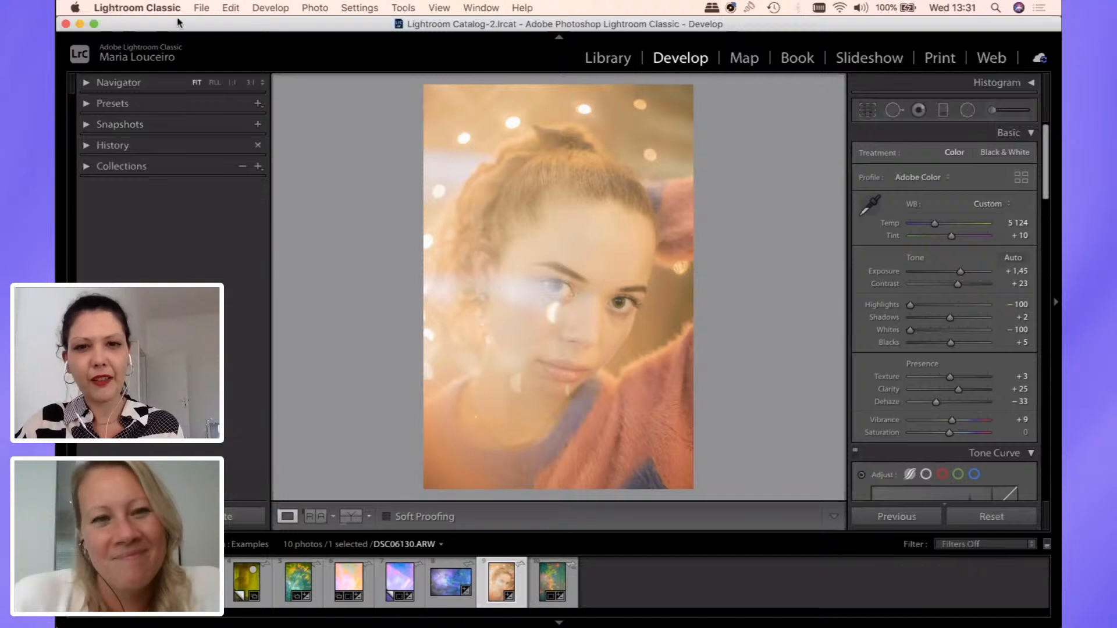
key("backslash")
key("backslash")
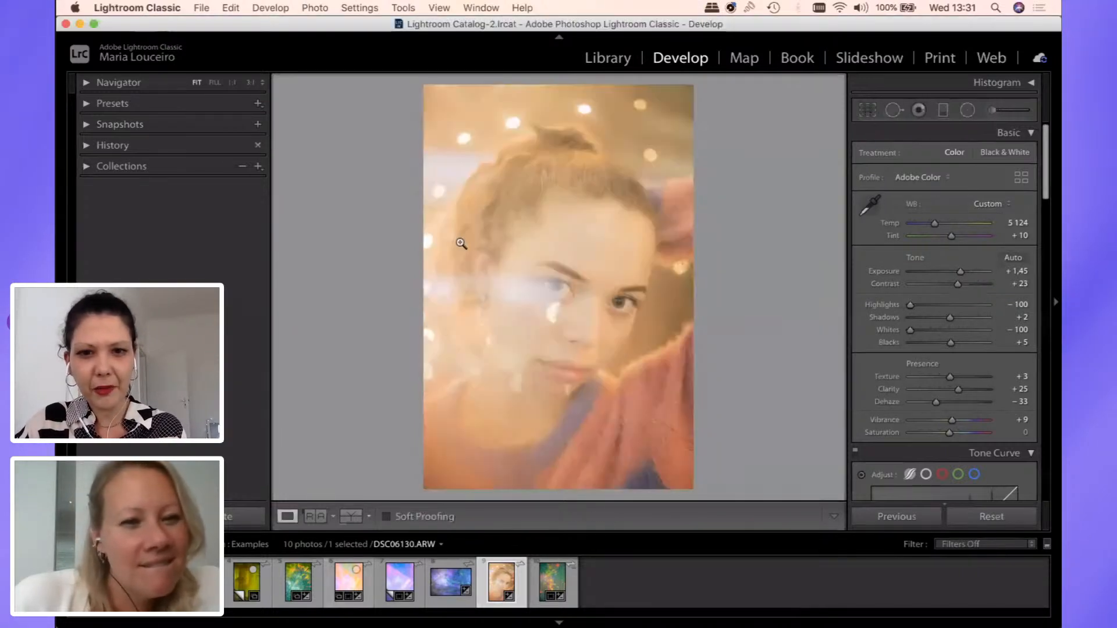
key("backslash")
key("backslash")
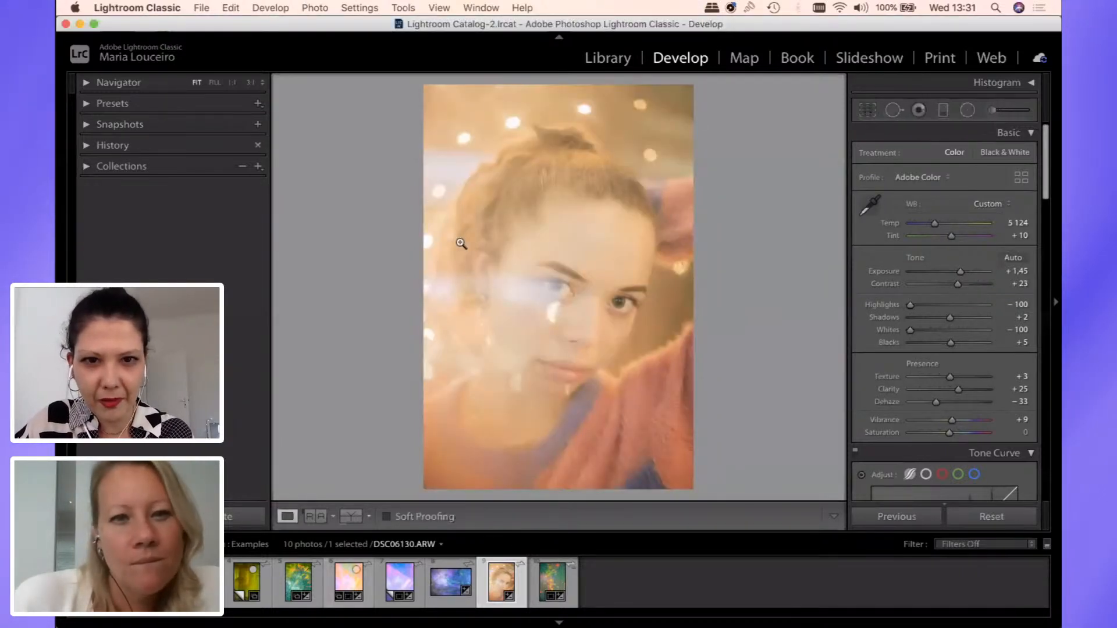
key("backslash")
key("backslash")
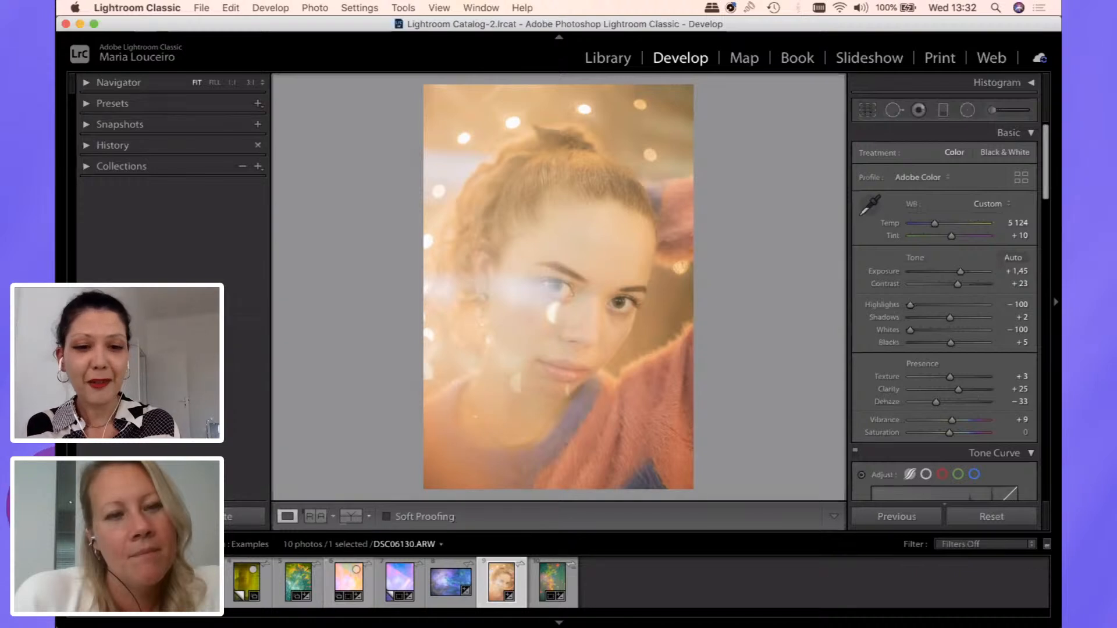
- Return to the blurred blue-pink portrait DSC03315.ARW in the Examples collection
left_click(145, 581)
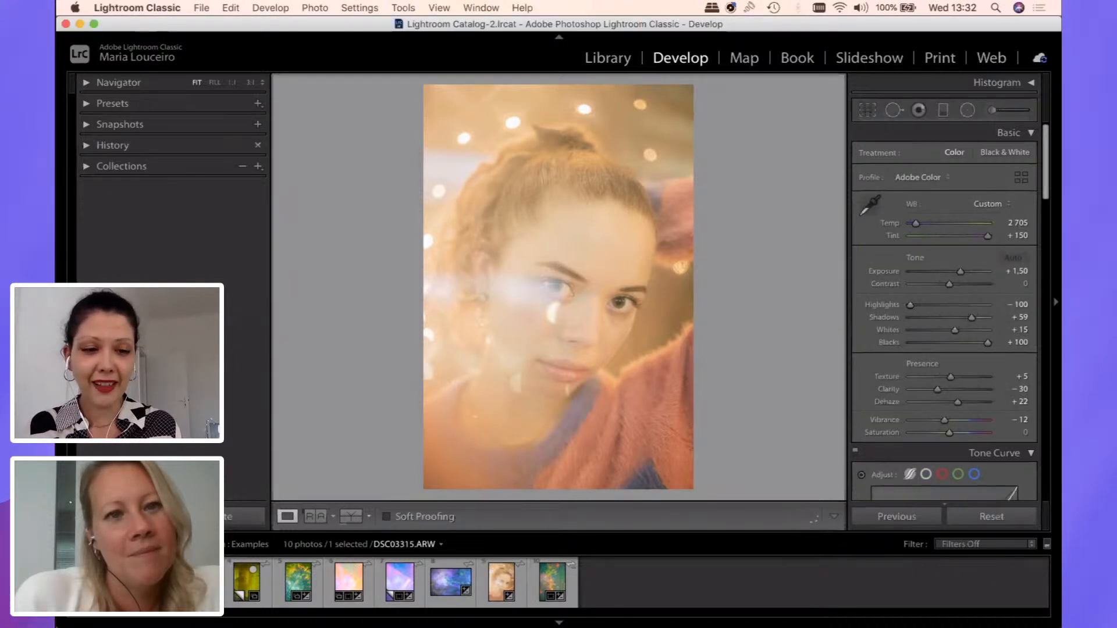